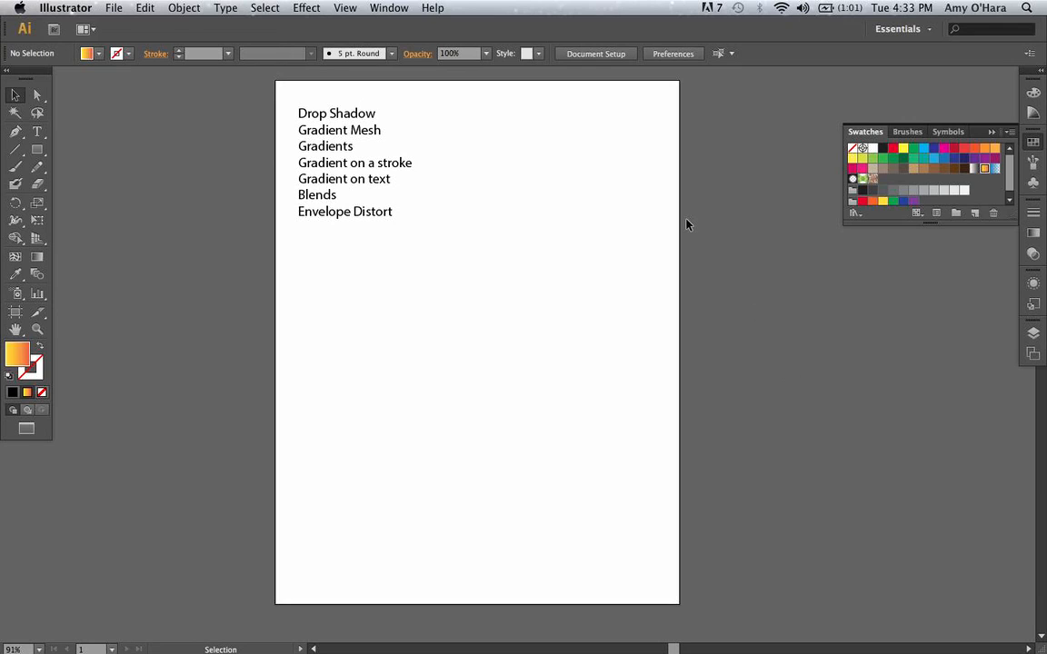
Draw a nearly square rectangle with the yellow-to-red gradient fill slightly below the centre of the artboard.
left_click(374, 114)
left_click(391, 139)
left_click(38, 149)
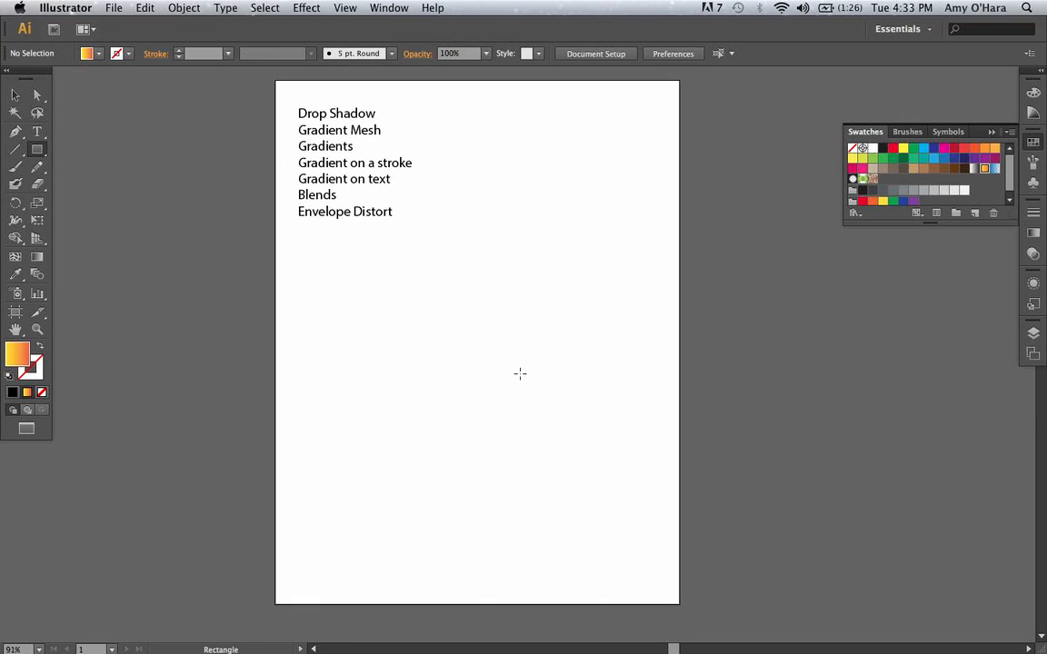
left_click_drag(447, 307, 592, 459)
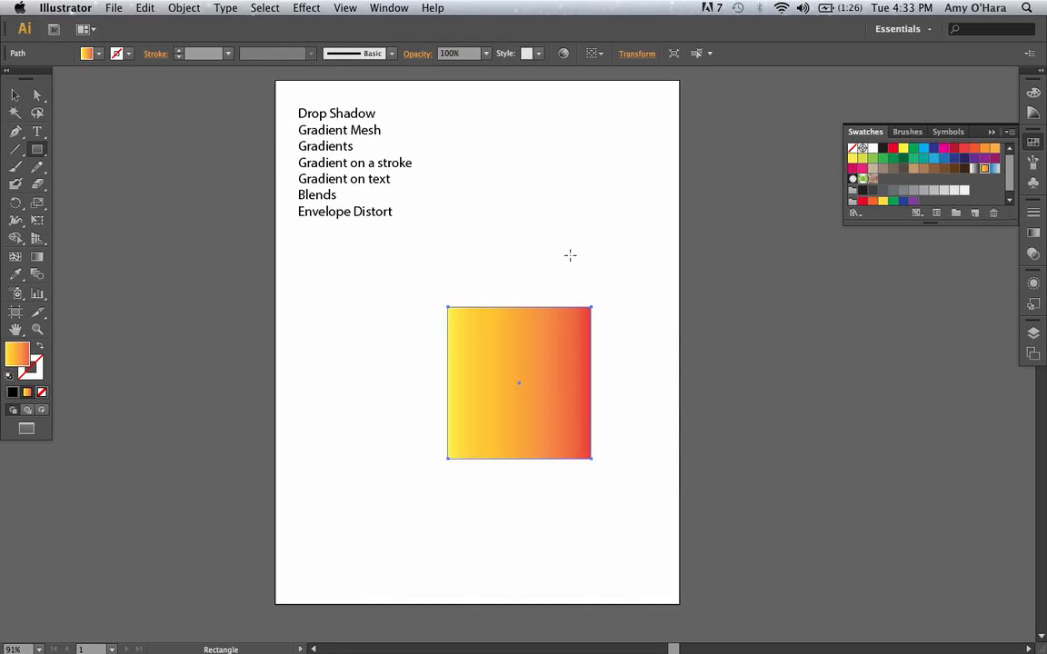
left_click(15, 94)
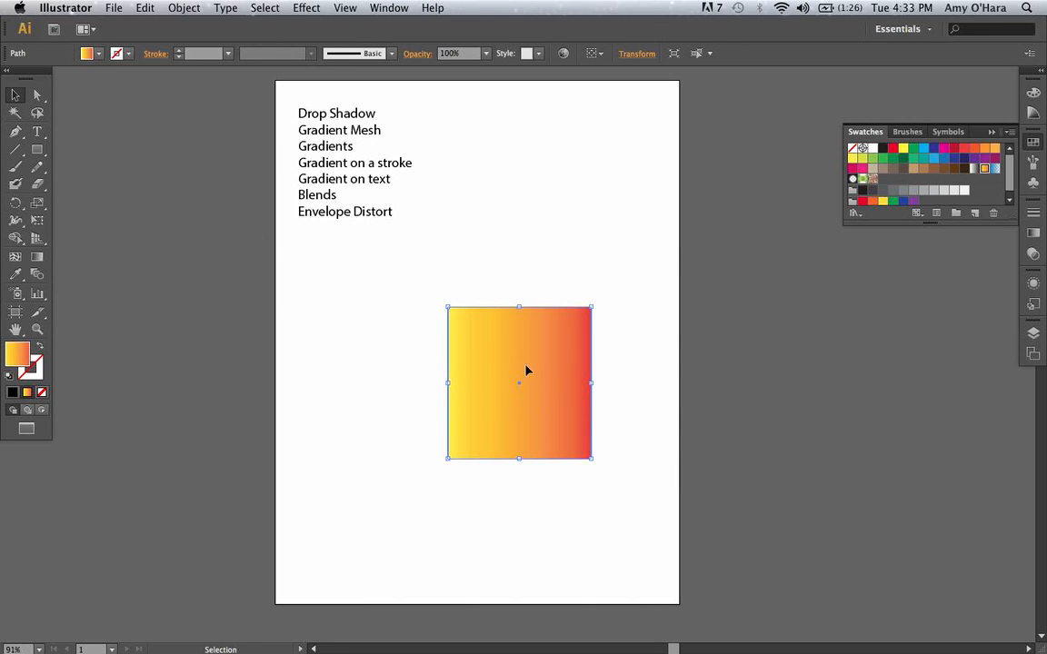
Apply a Drop Shadow effect to the square in Multiply mode with 75% opacity, 7 pt X and Y offsets and 5 pt blur.
left_click(314, 10)
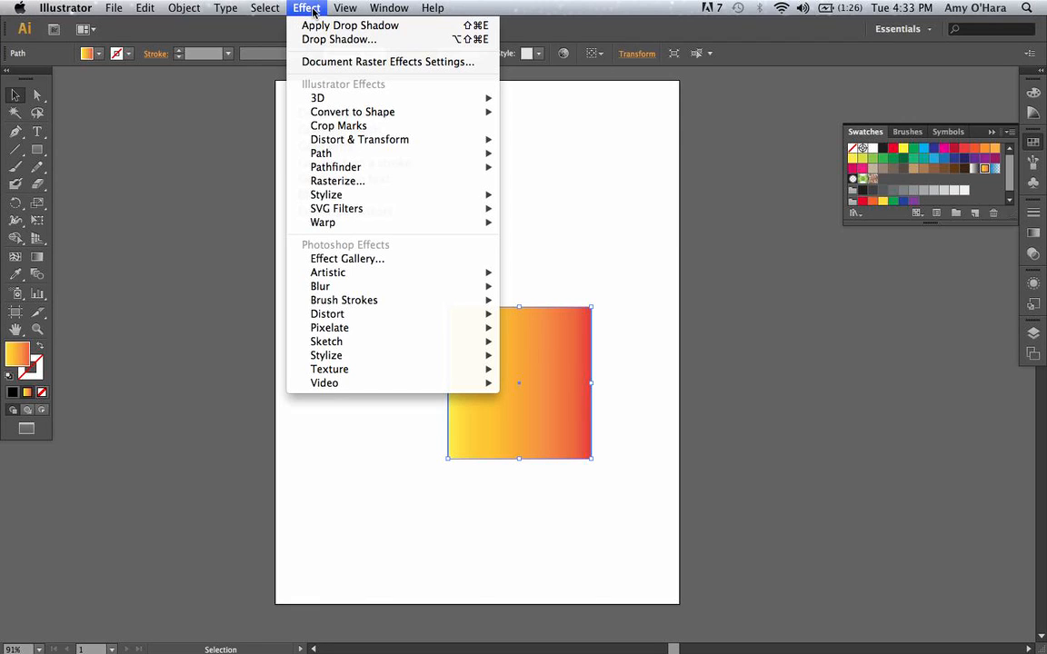
mouse_move(368, 196)
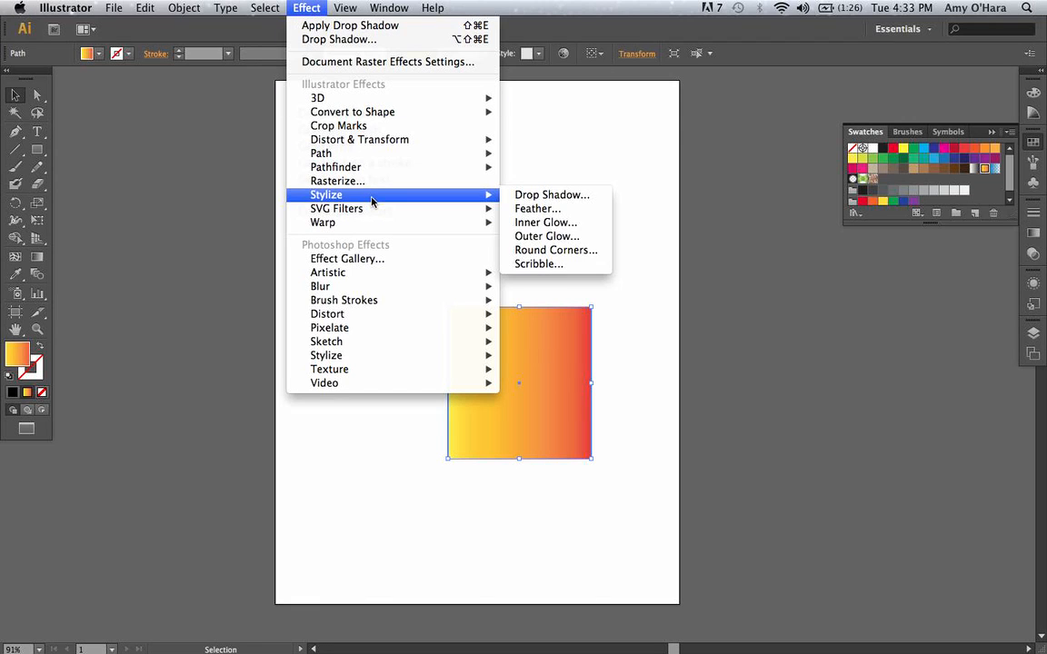
left_click(572, 199)
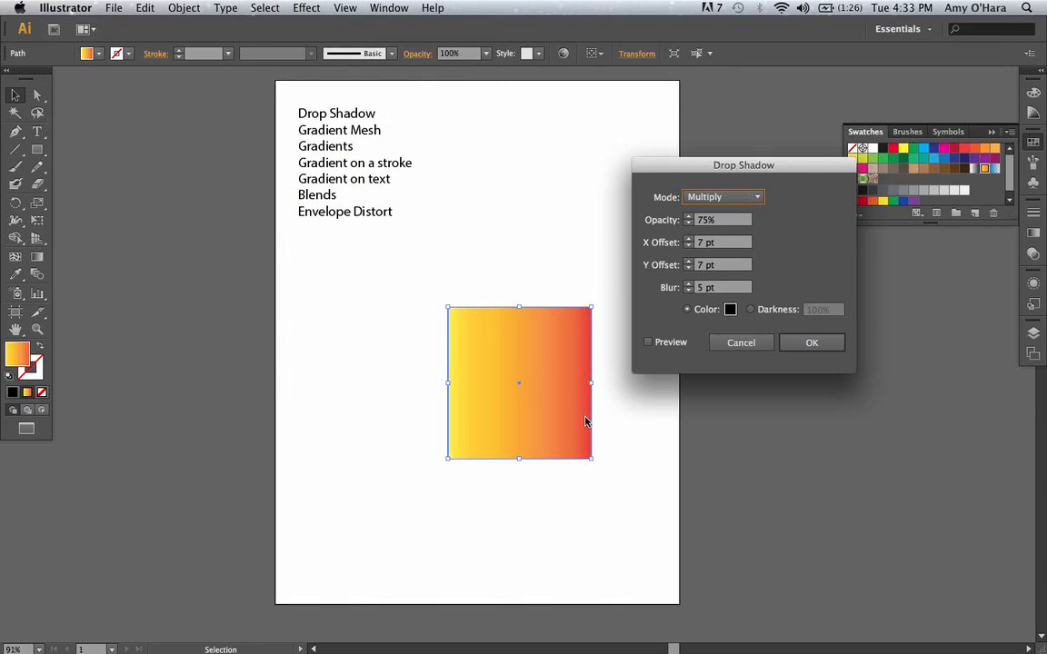
left_click(648, 342)
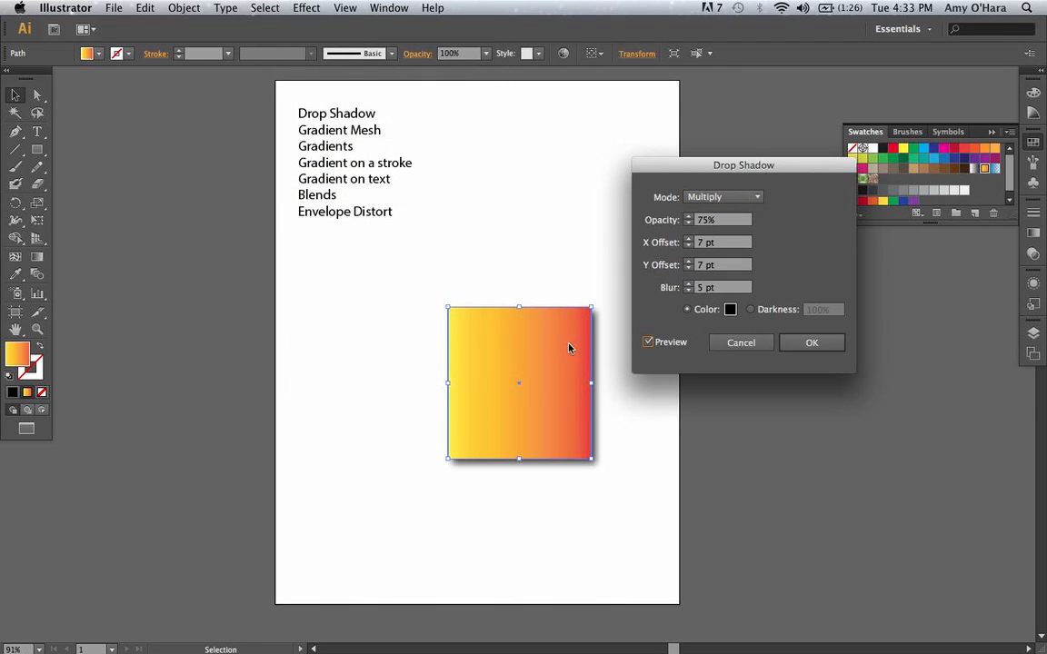
left_click_drag(787, 162, 767, 134)
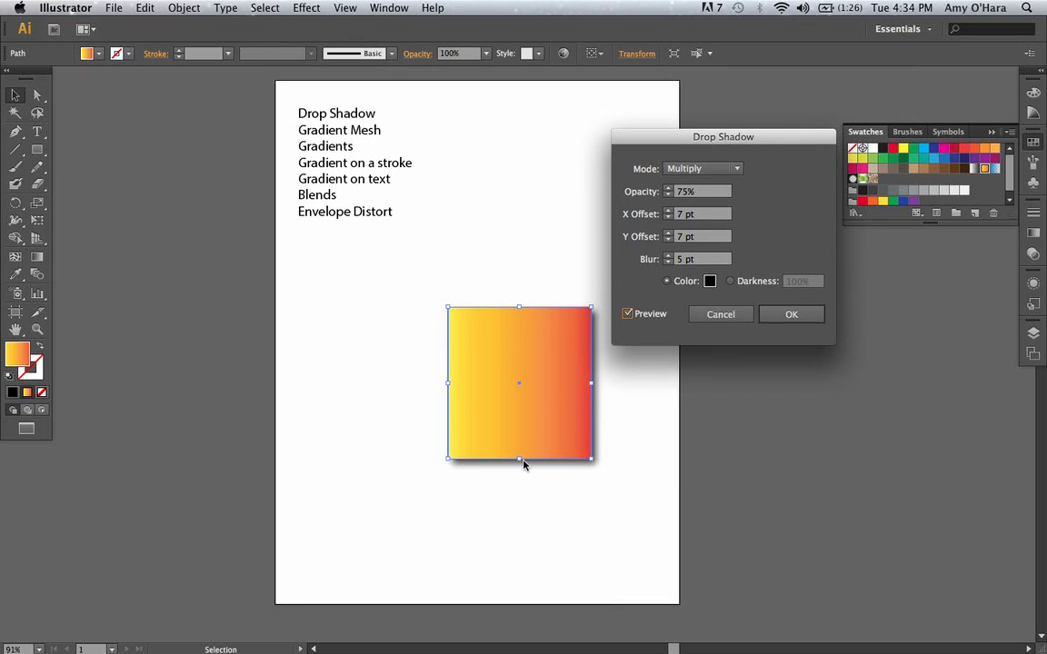
left_click(791, 315)
Move the shadowed square beside the text list and delete it.
left_click(652, 572)
left_click_drag(556, 388, 603, 236)
left_click(577, 351)
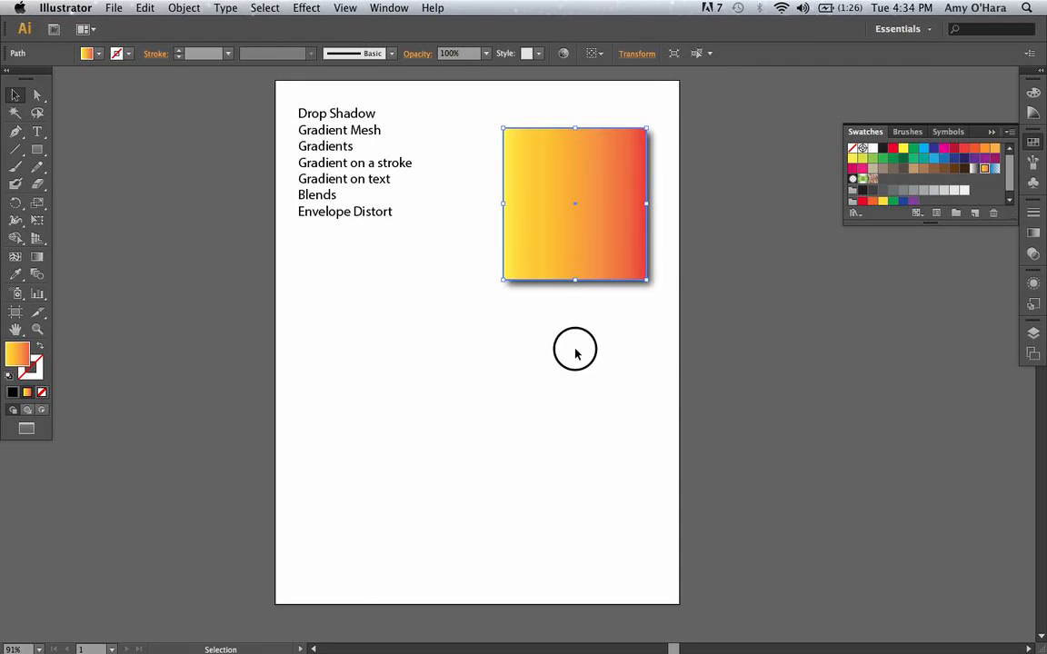
left_click(602, 247)
key("Delete")
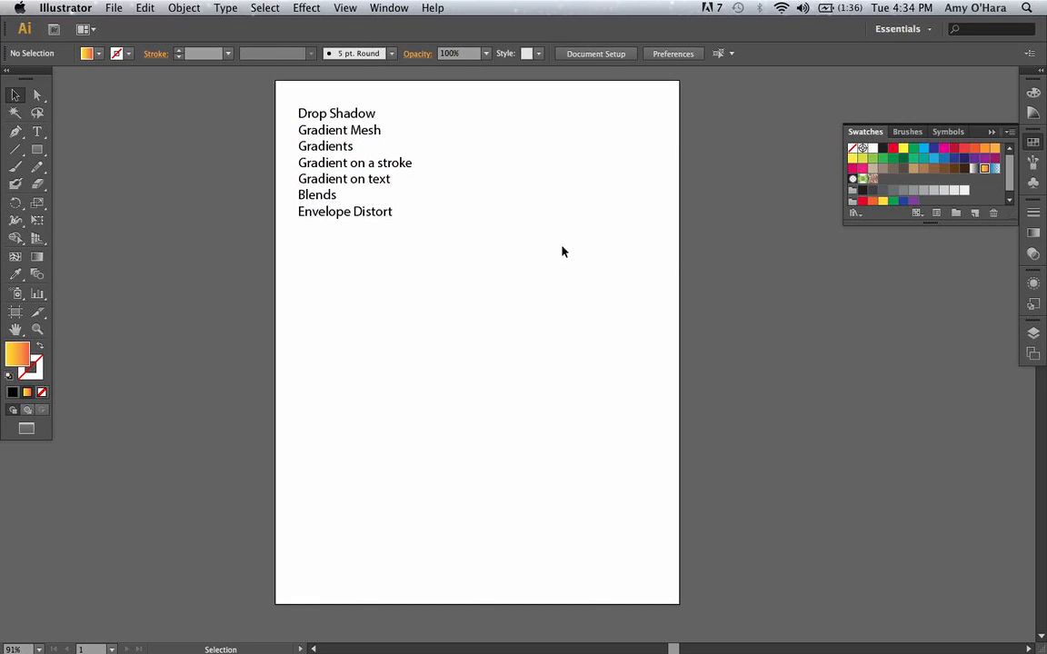
Draw a large ellipse in the lower half of the artboard and fill it with the dark red swatch.
left_click_drag(37, 149, 70, 195)
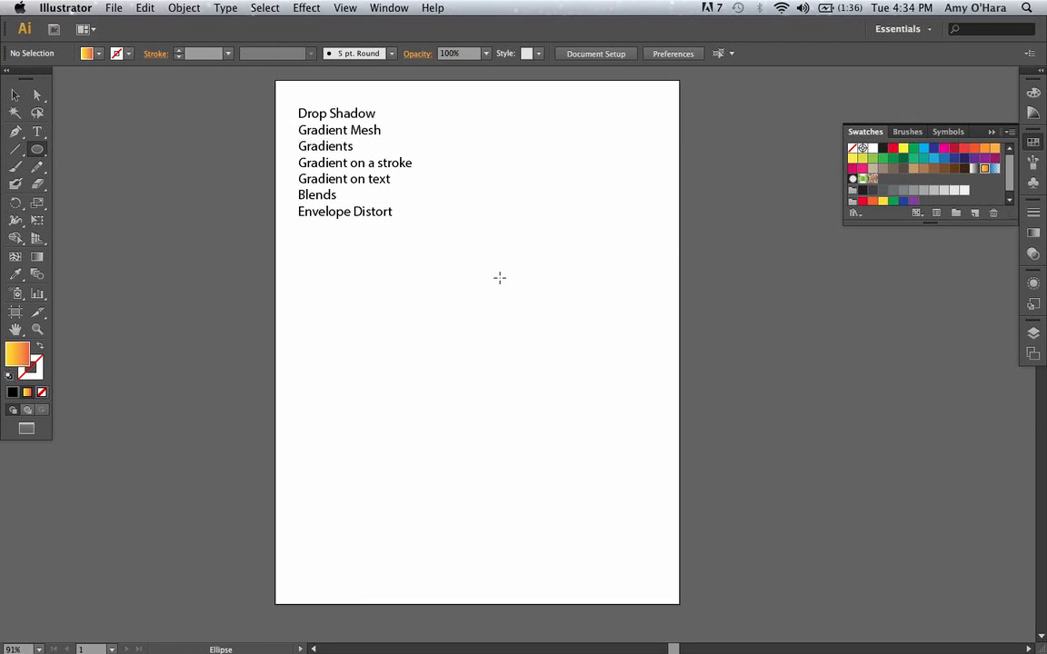
left_click_drag(417, 323, 616, 507)
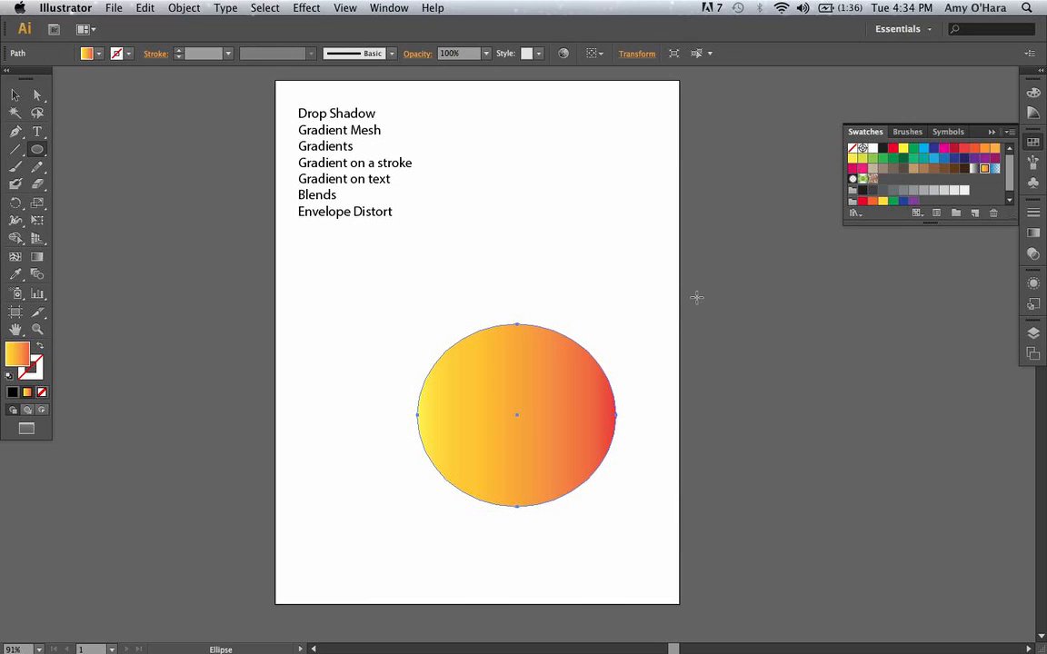
left_click(954, 151)
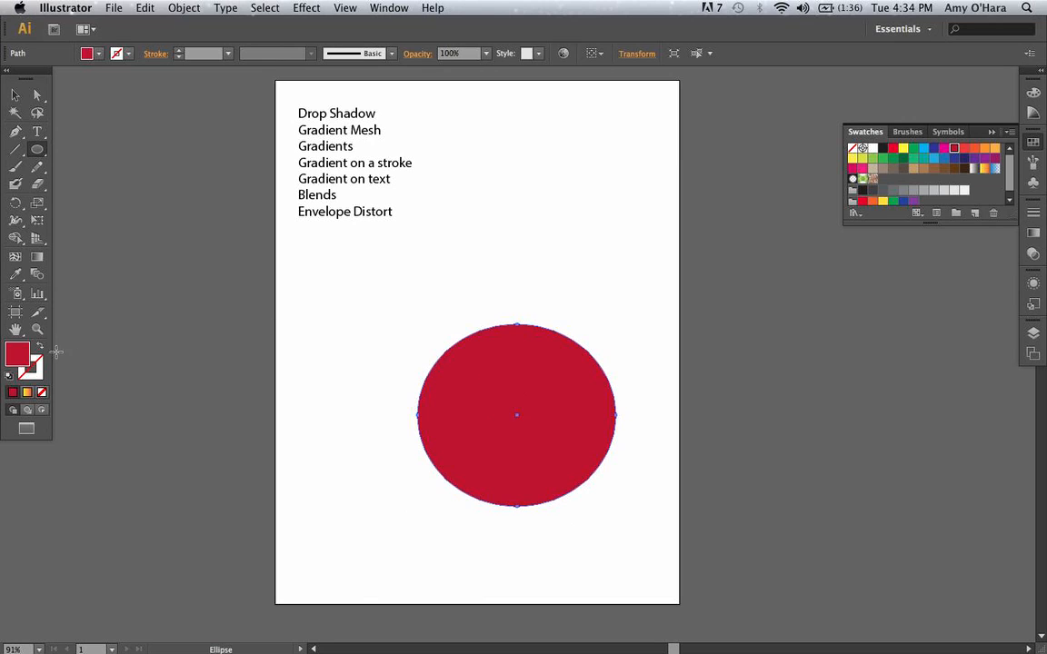
Add four gradient mesh points to the red ellipse: one upper left, one lower right and two near the top centre.
left_click(16, 258)
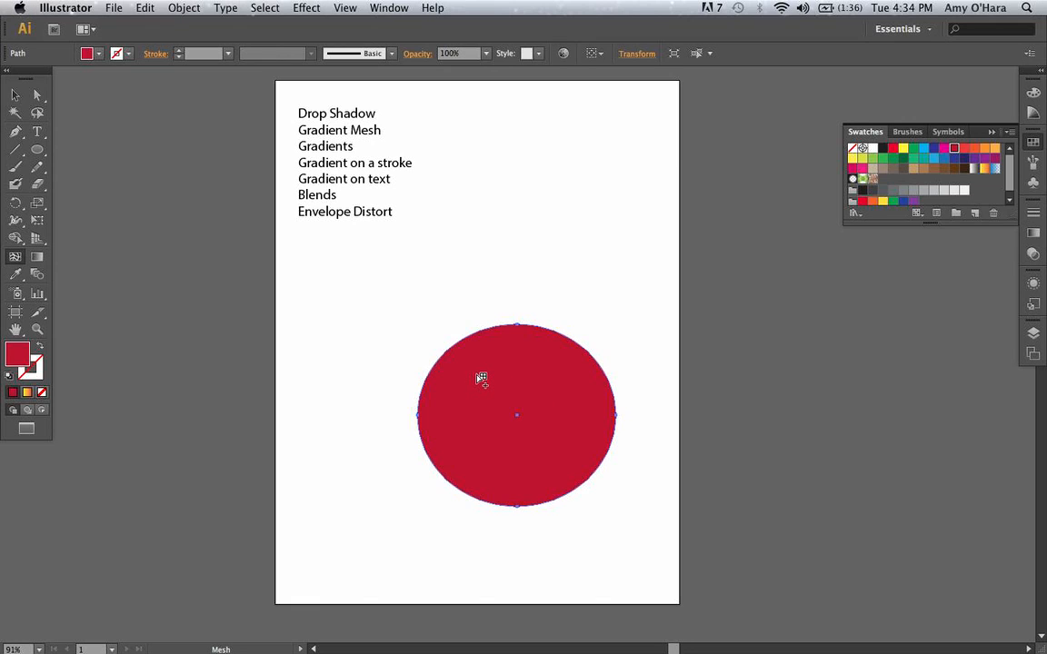
left_click(480, 378)
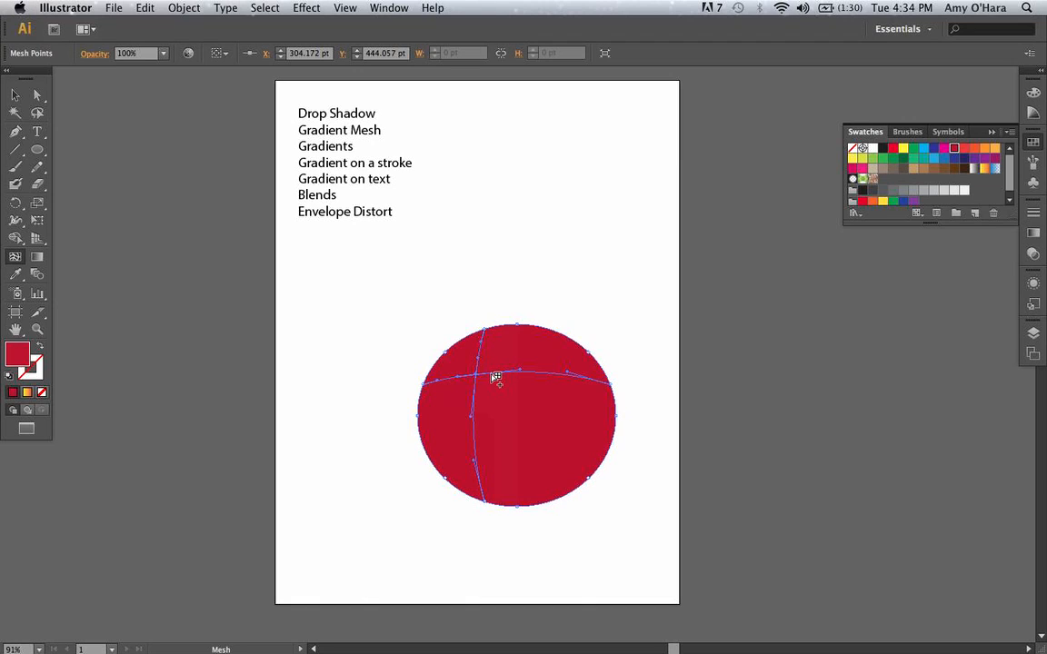
left_click(546, 451)
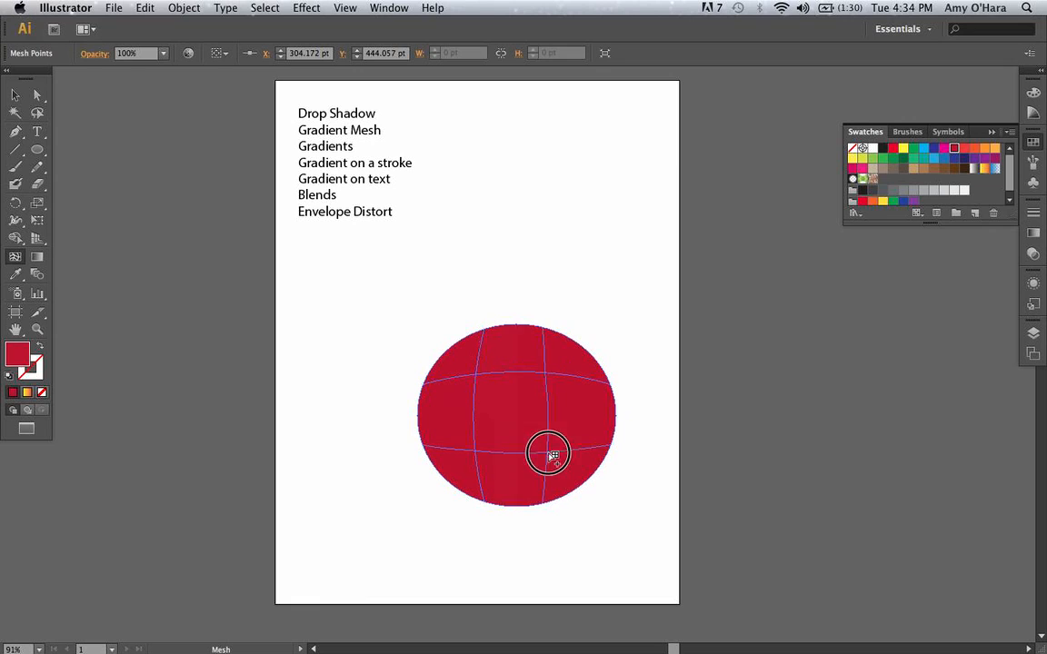
left_click(524, 344)
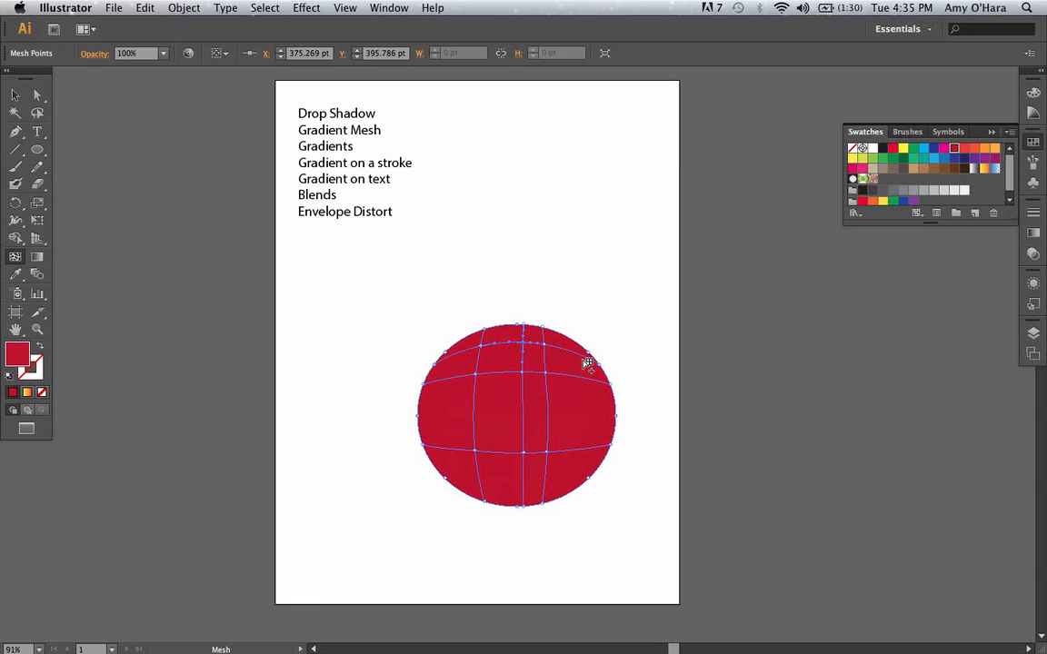
left_click(503, 351)
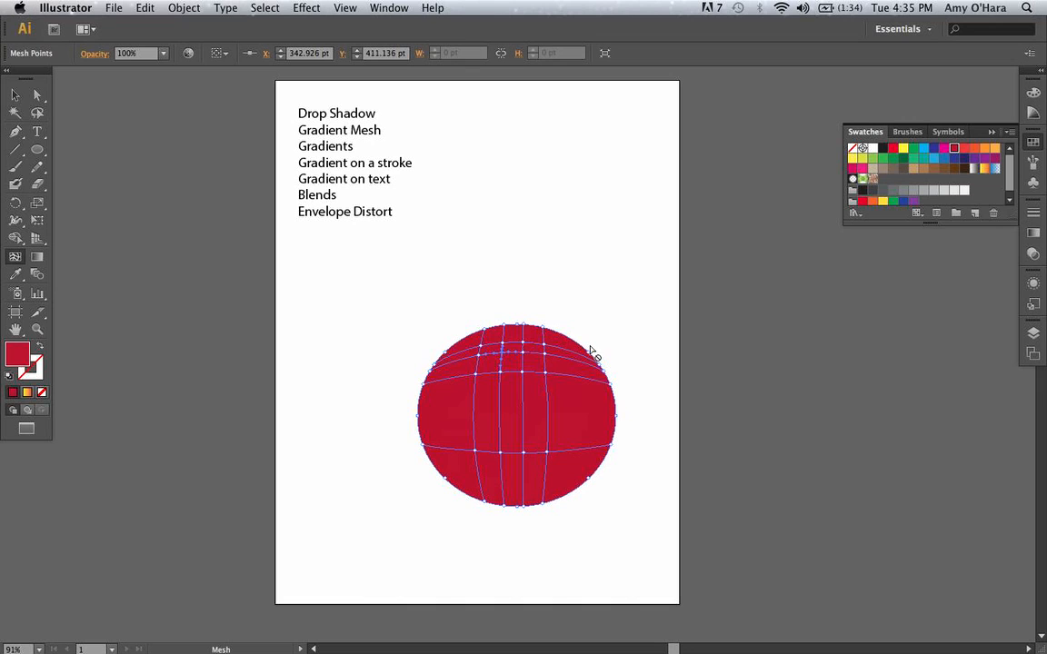
Add three more mesh points near the top of the ellipse to make the mesh grid denser there.
key("super+space")
left_click_drag(428, 292, 592, 432)
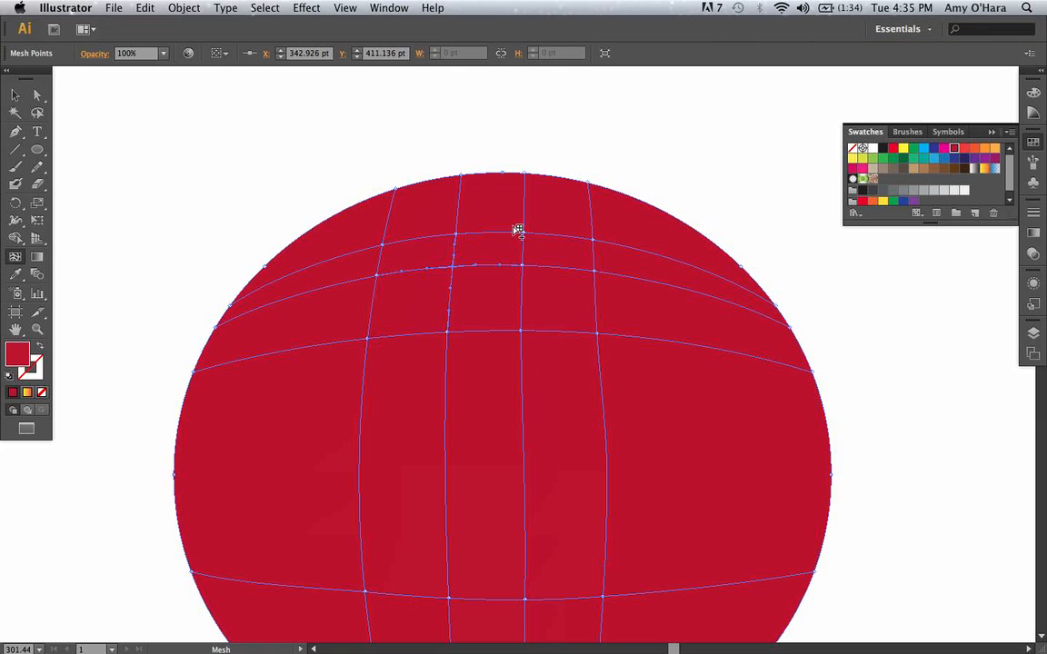
left_click(463, 208)
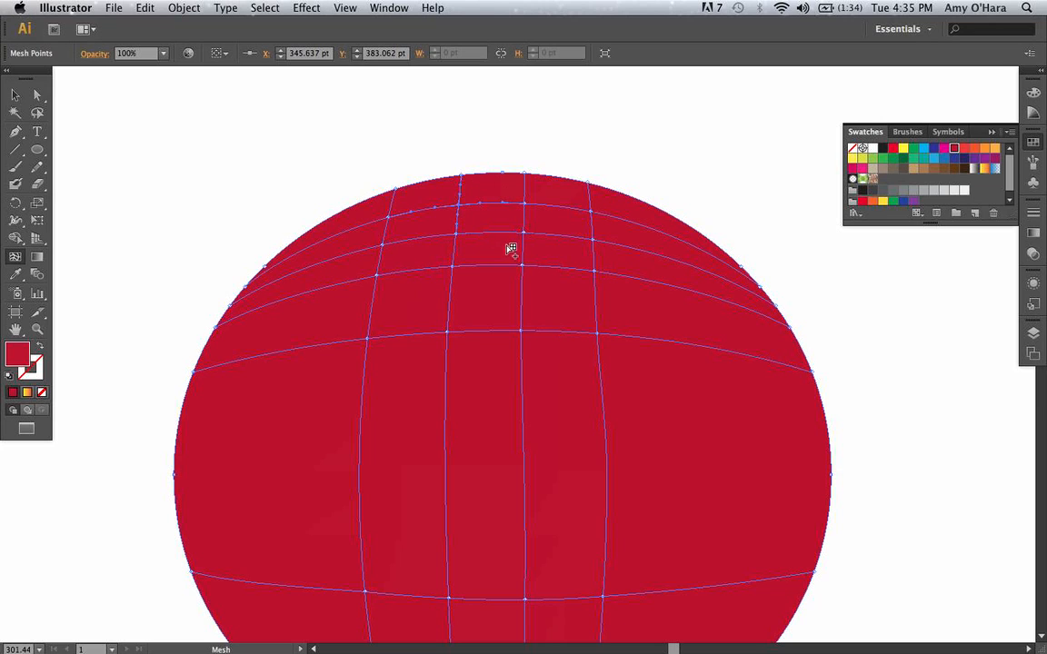
left_click(483, 234)
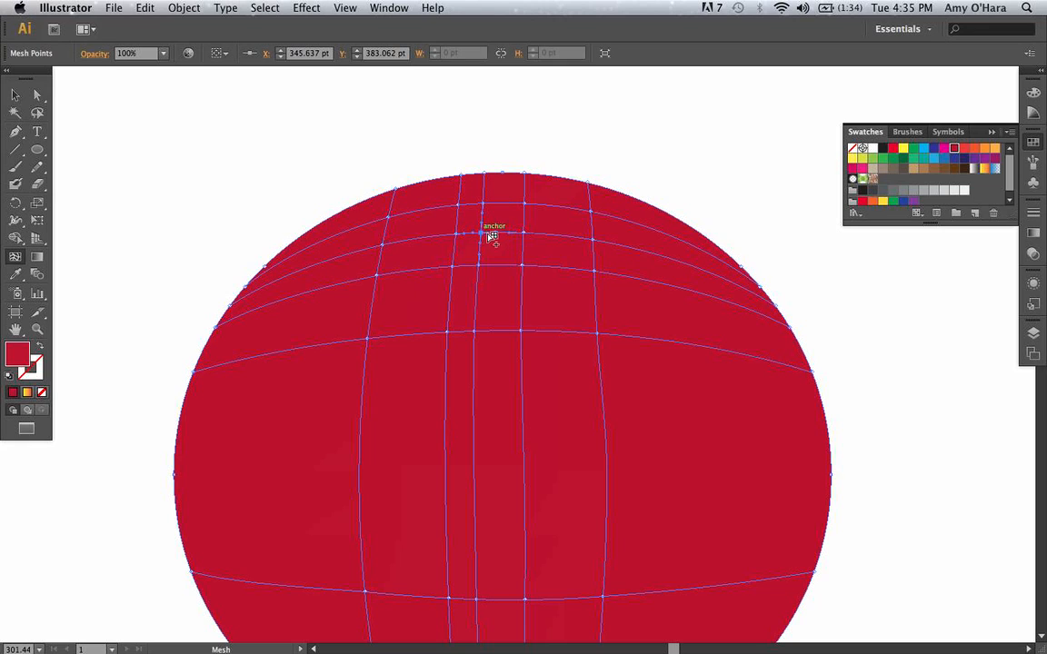
left_click(554, 236)
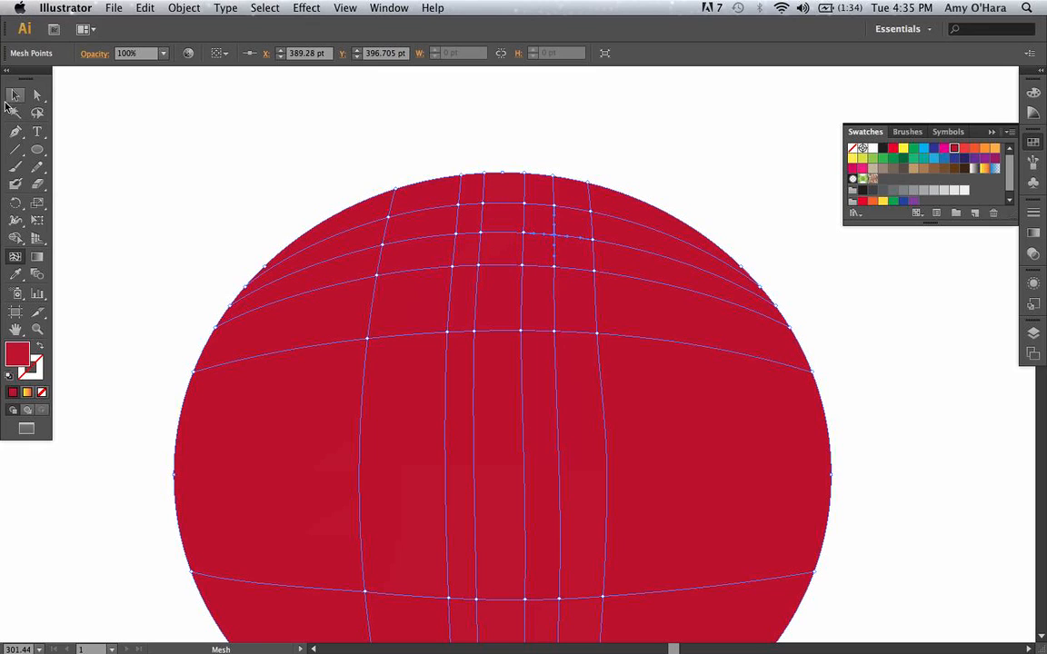
Recolour the mesh point just right of centre near the ellipse's top to dark brown, RGB 44, 37, 26.
left_click(37, 95)
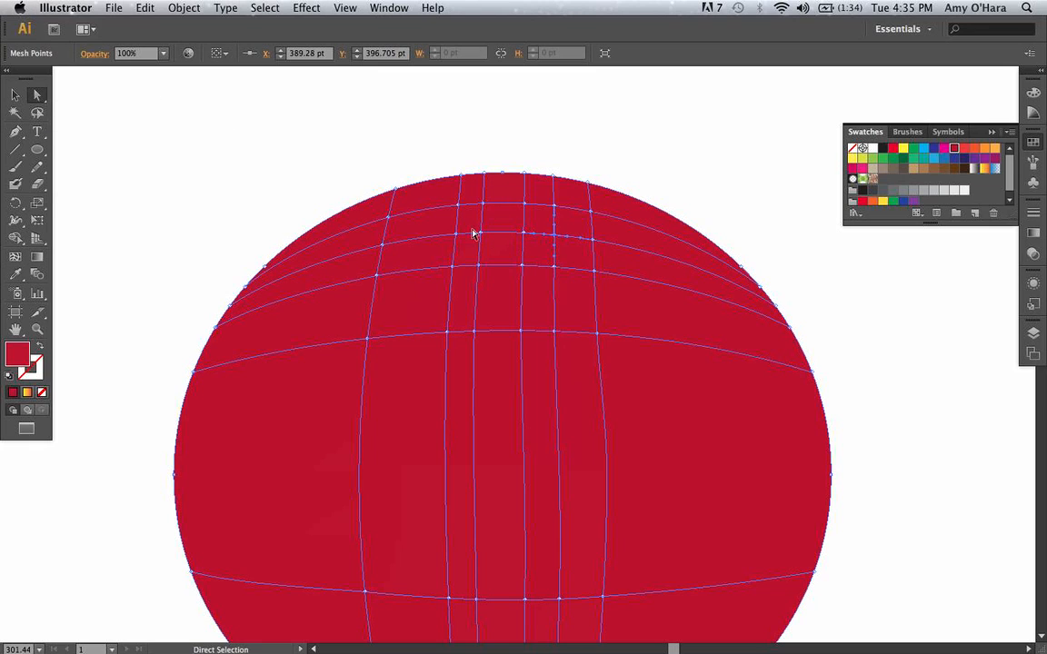
left_click(640, 155)
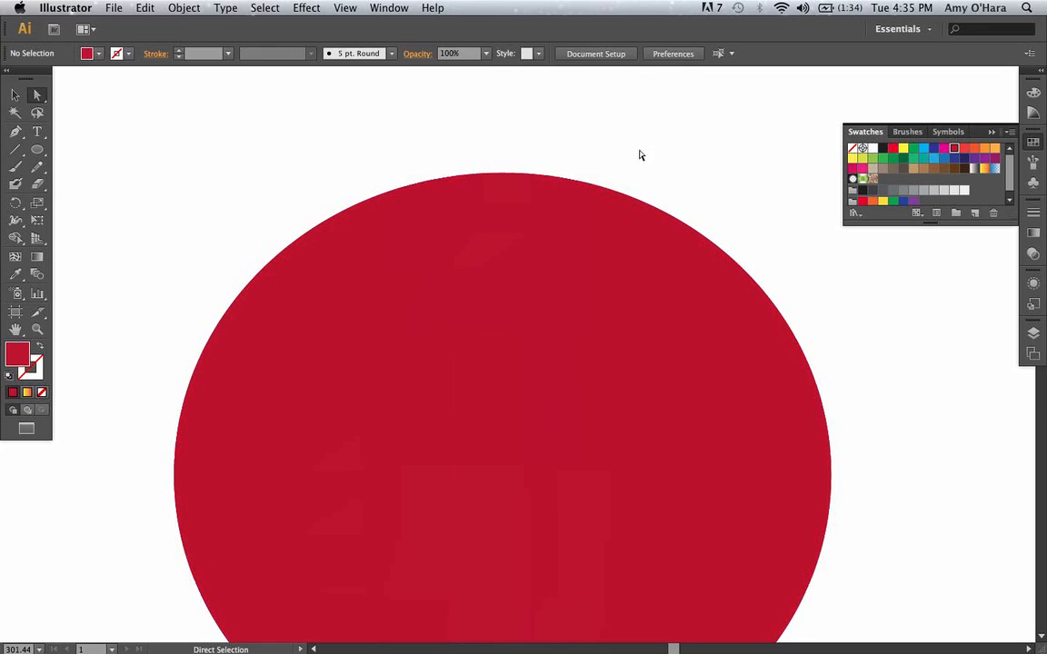
left_click(556, 238)
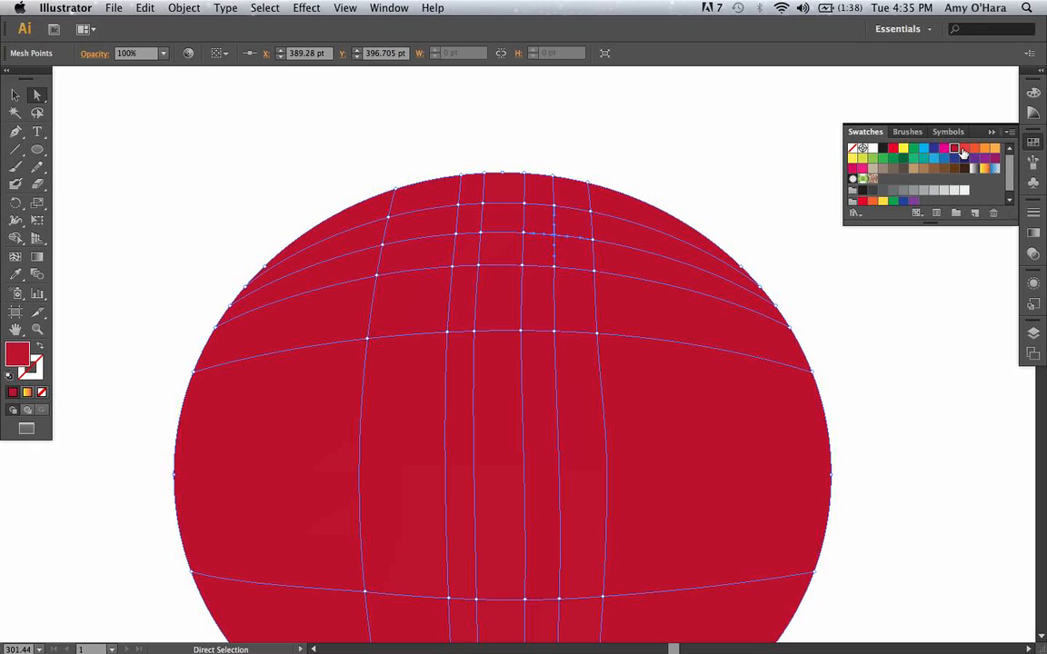
left_click(1033, 95)
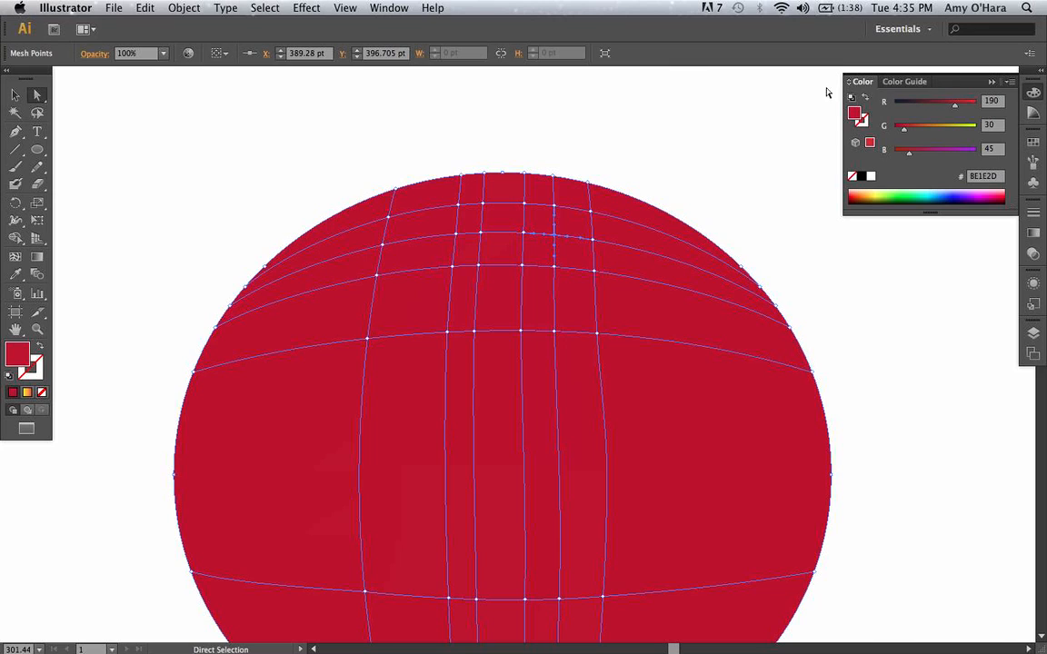
left_click(1009, 81)
left_click(1011, 84)
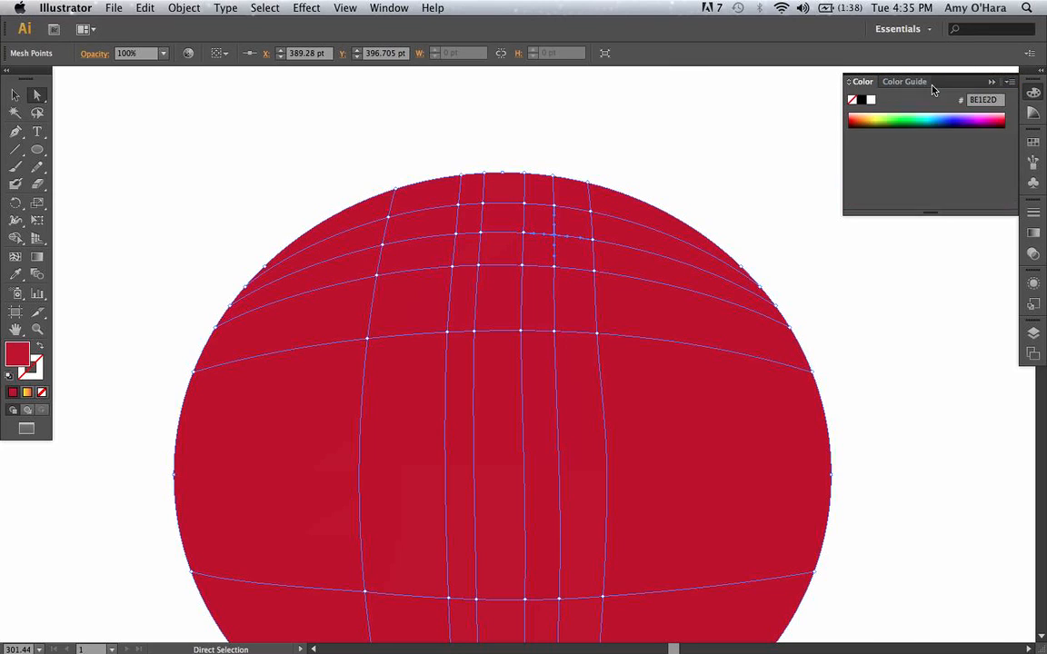
left_click(1013, 85)
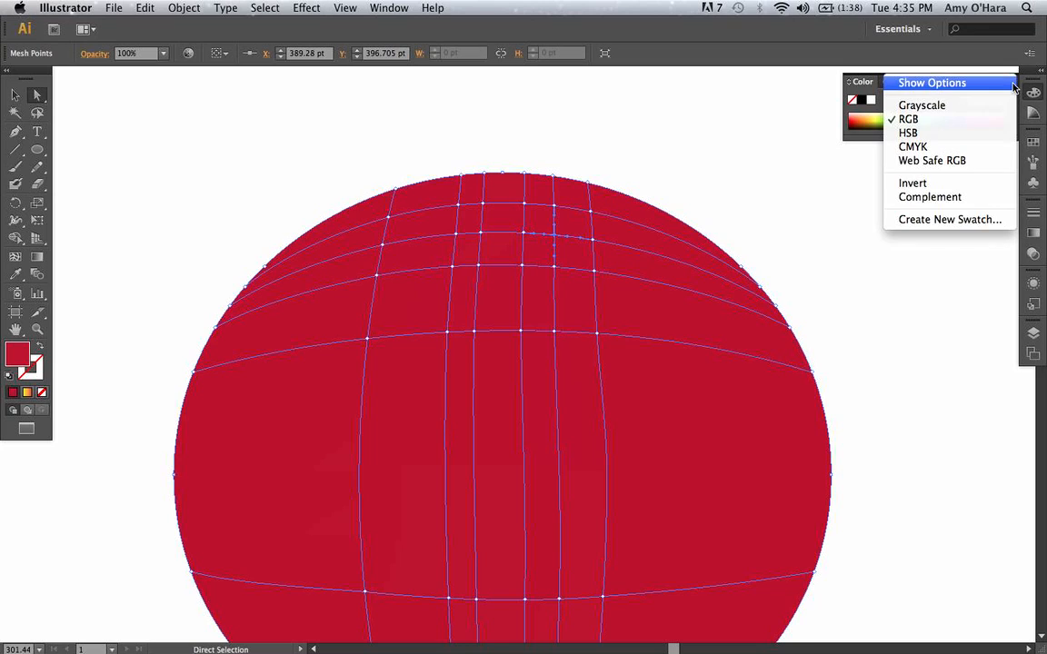
left_click(947, 86)
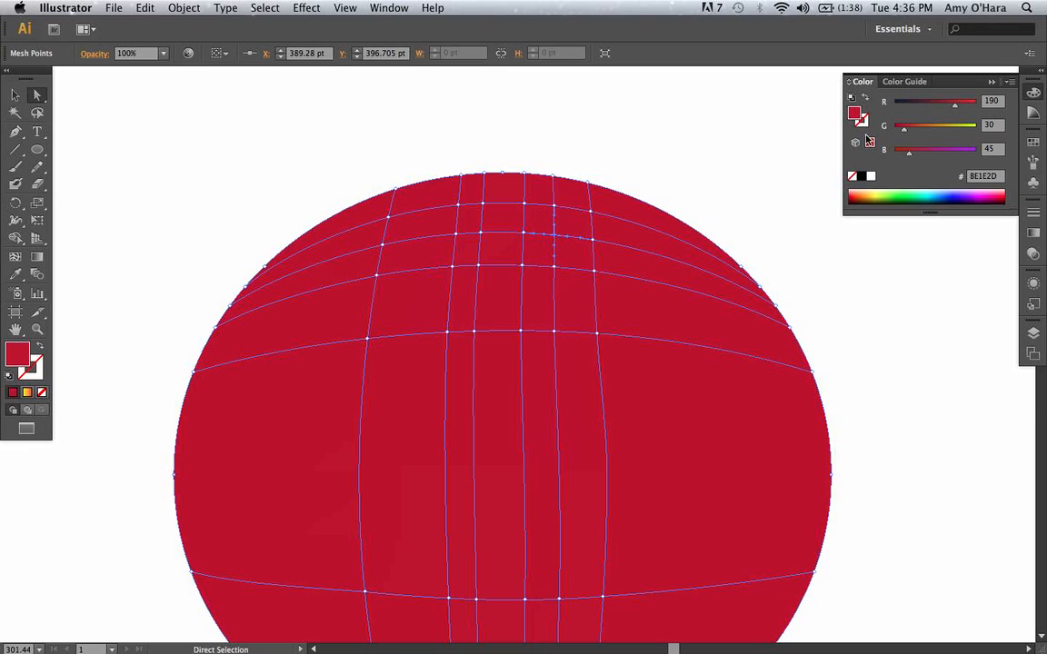
left_click_drag(956, 110, 912, 108)
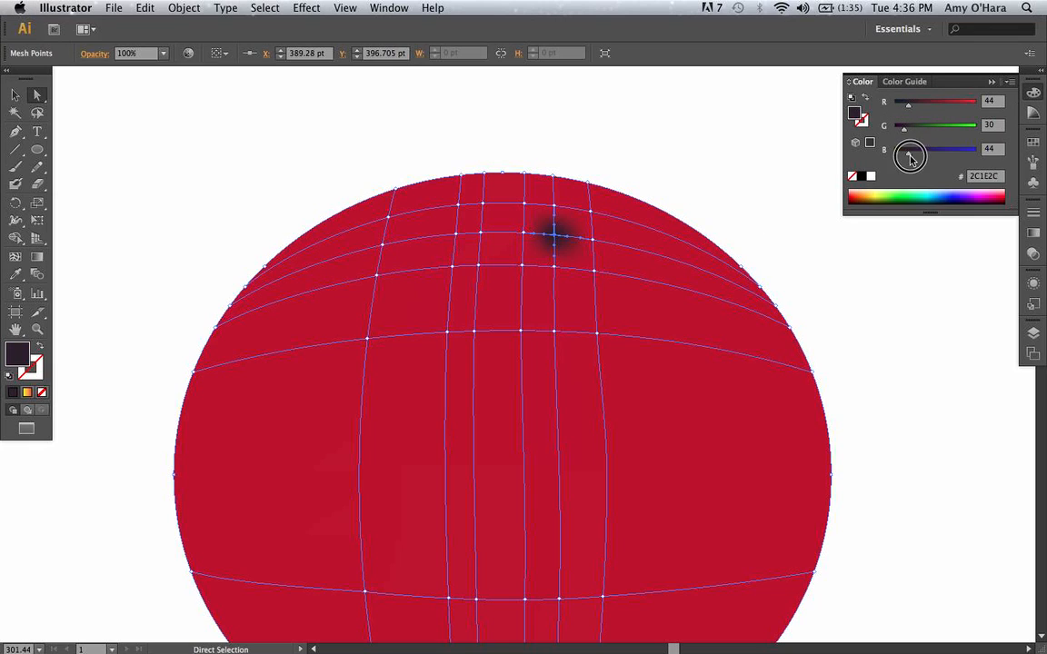
left_click_drag(910, 154, 907, 133)
Reposition the dark mesh point and its neighbours to stretch the dark spot sideways and tighten its lower edge.
left_click_drag(525, 234, 496, 235)
left_click_drag(598, 243, 637, 246)
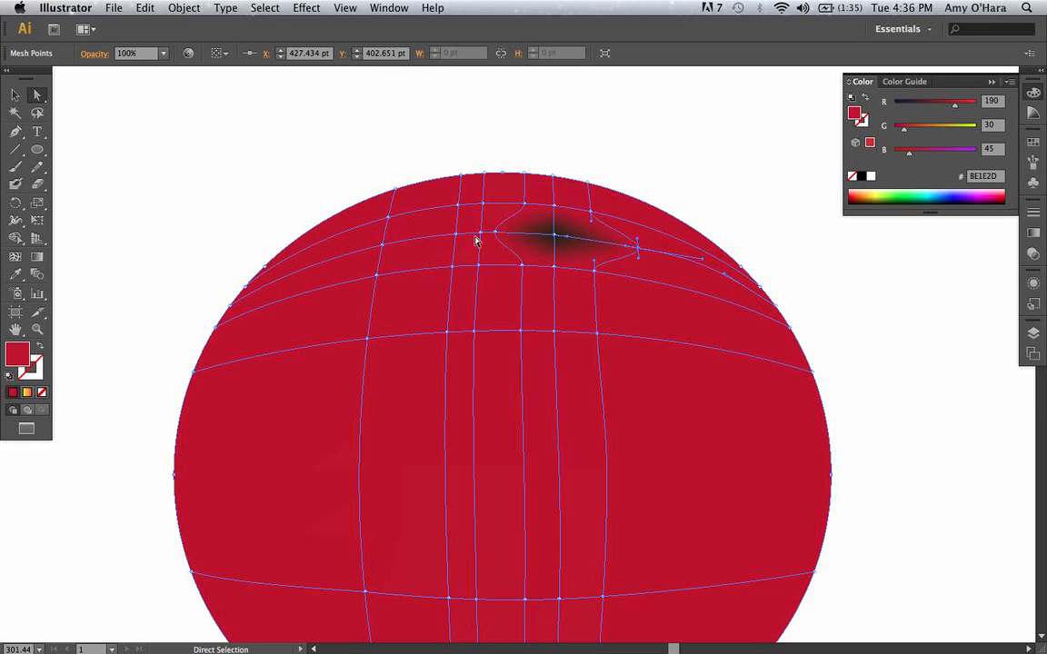
left_click_drag(483, 235, 464, 235)
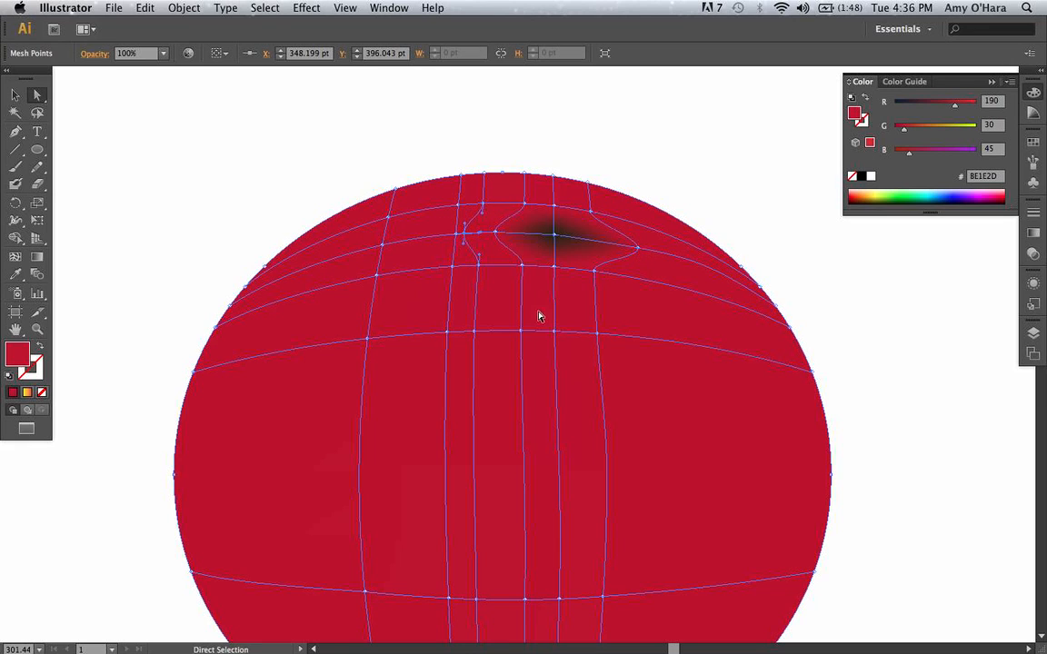
mouse_move(556, 235)
left_mouse_down()
mouse_move(555, 263)
mouse_move(604, 256)
left_mouse_up()
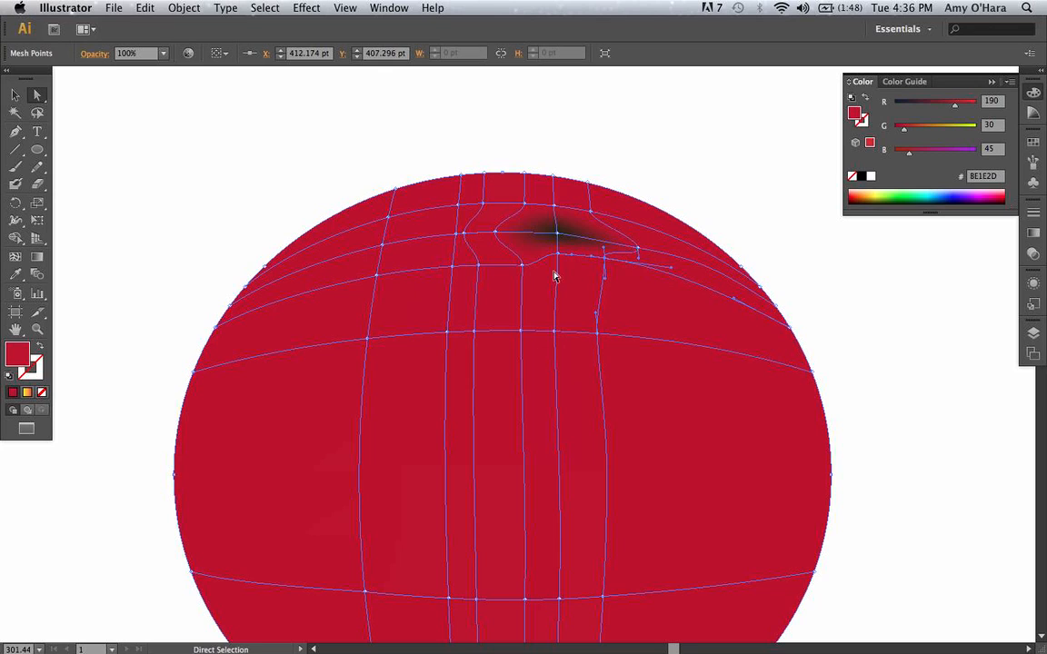
left_click_drag(524, 270, 505, 246)
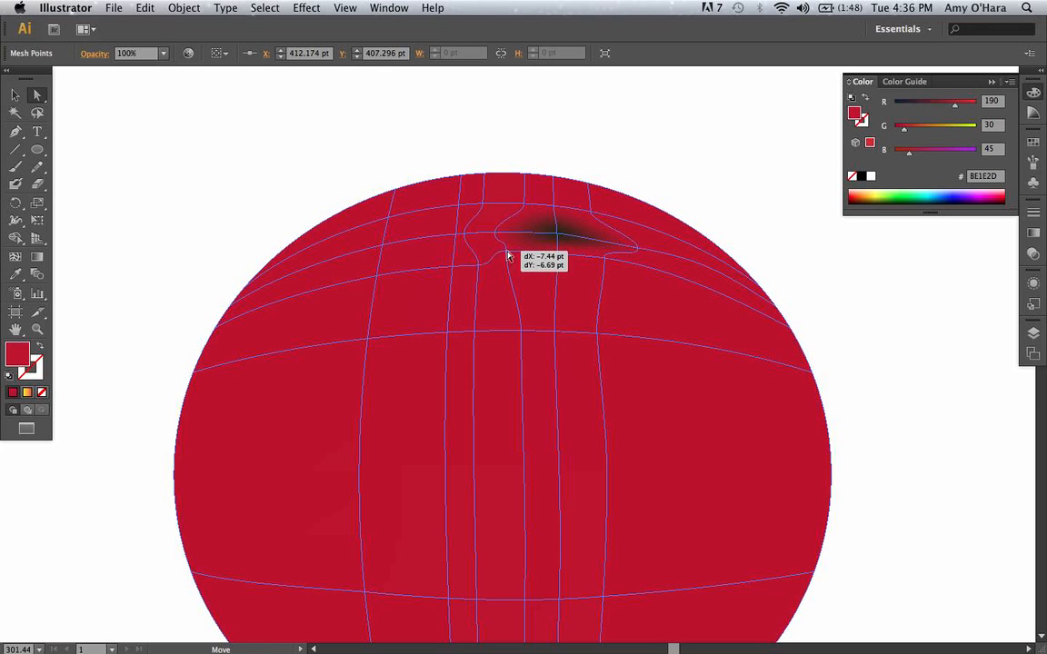
left_click(559, 236)
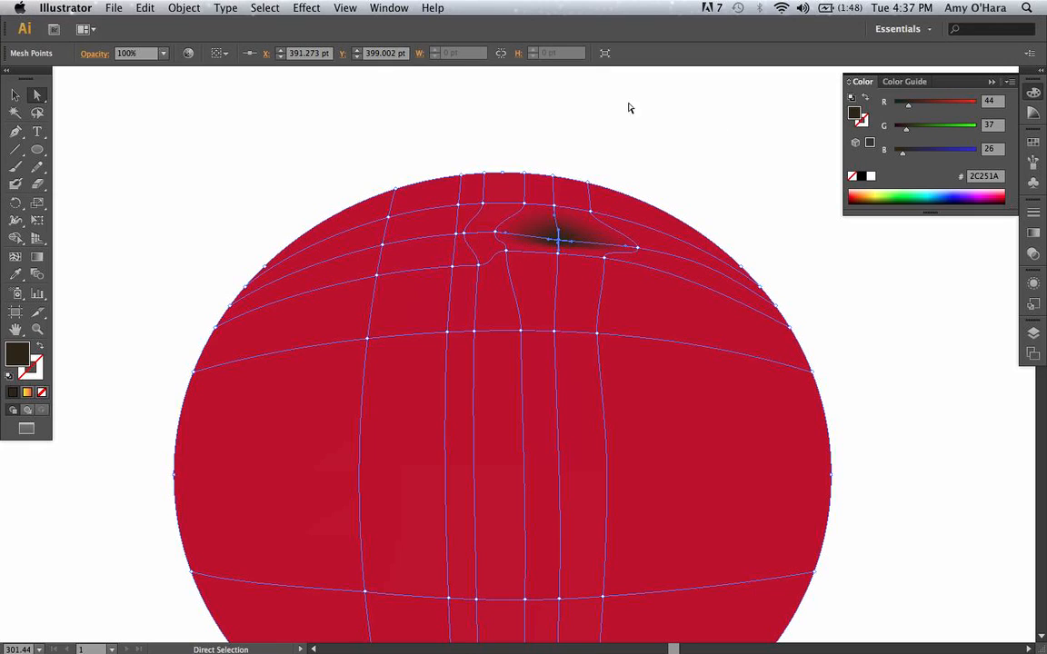
Scale the red mesh ellipse down to about 165 by 151 pt and move it to the artboard's upper right.
left_click(646, 152)
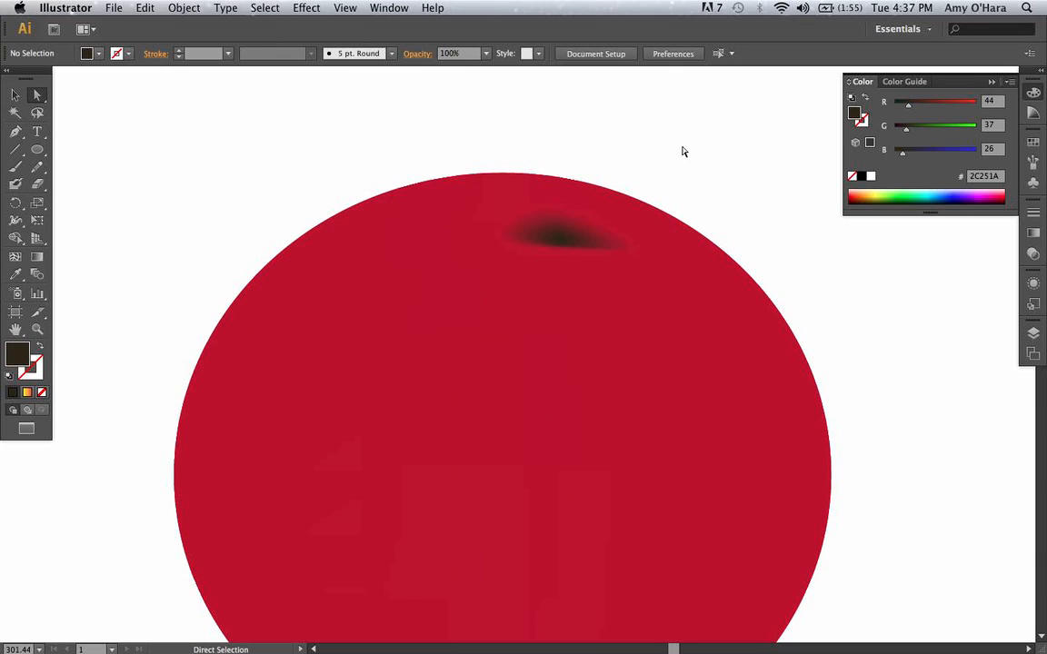
key("super+0")
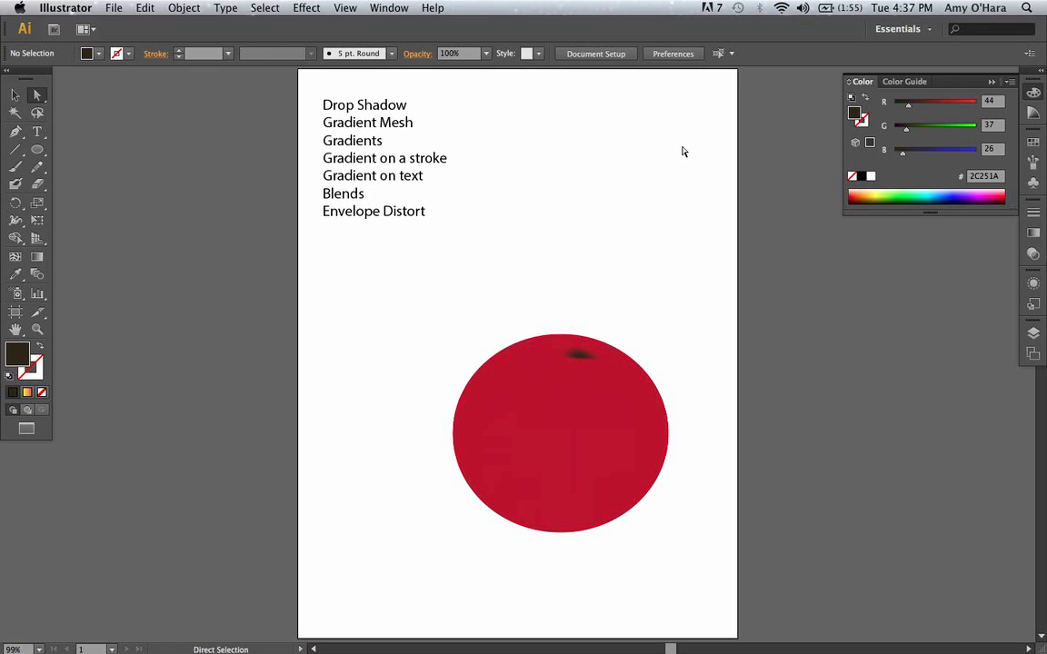
left_click(18, 95)
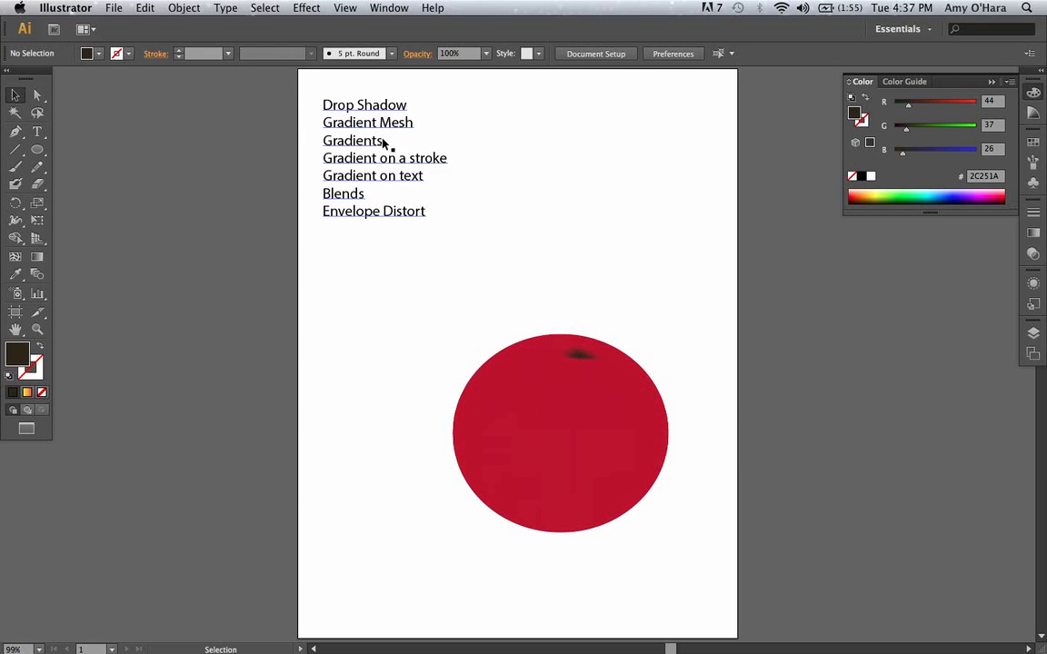
left_click(611, 414)
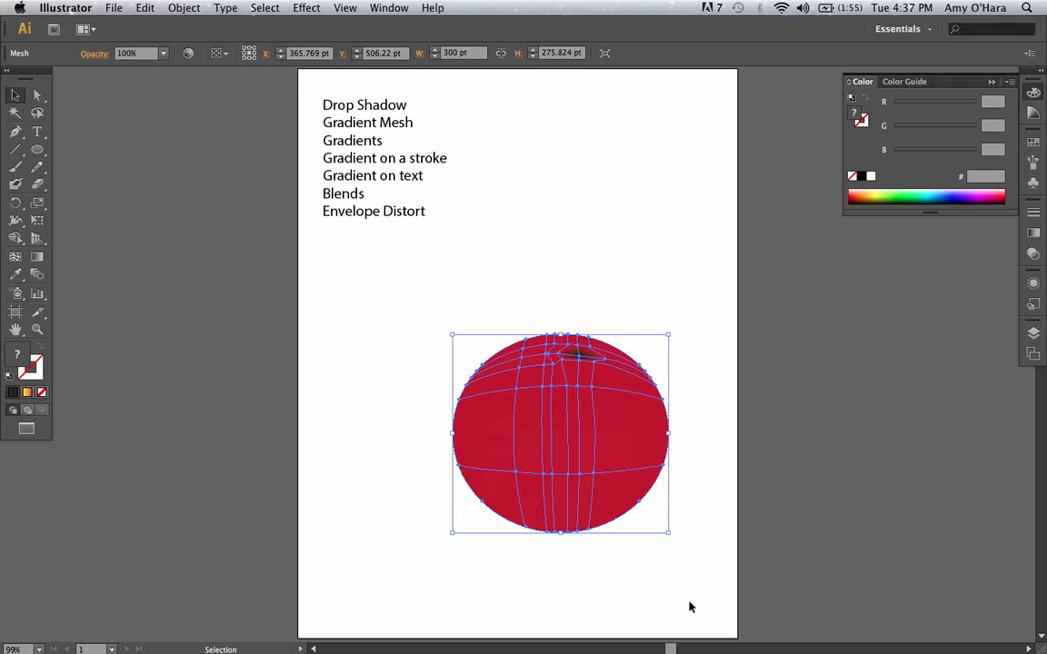
left_click_drag(669, 534, 573, 443)
left_click_drag(540, 372, 700, 227)
Draw a dark brown rectangle about 395 by 360 pt in the lower part of the artboard.
left_click_drag(40, 149, 107, 153)
left_click_drag(411, 349, 696, 608)
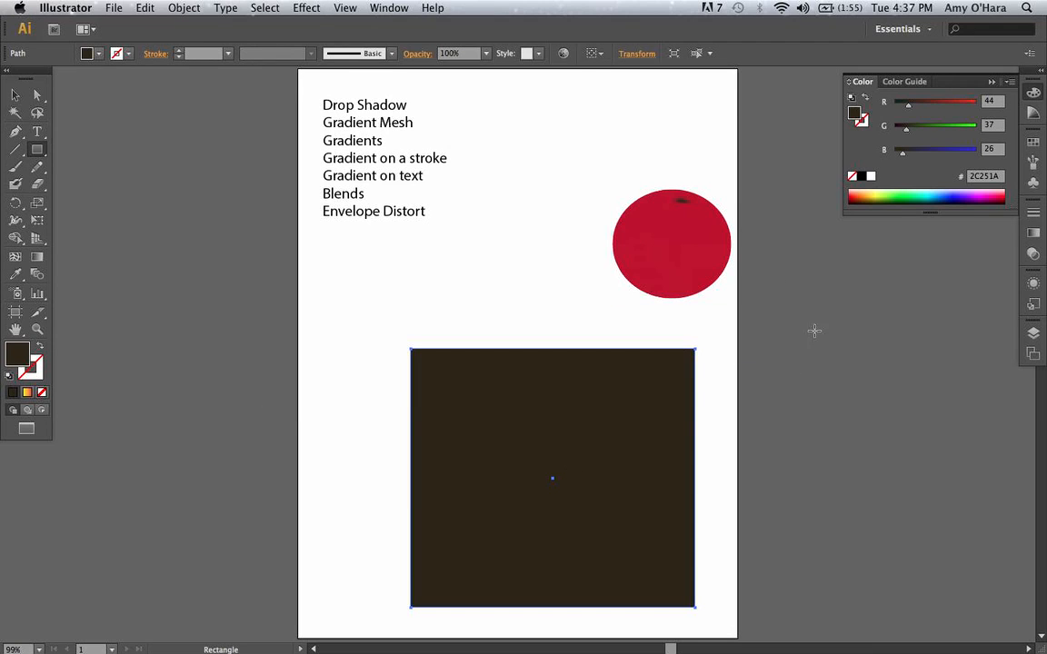
Load the Brights gradient swatch library, browse forward to Simple Radial and place the library beside the artboard.
left_click(1033, 145)
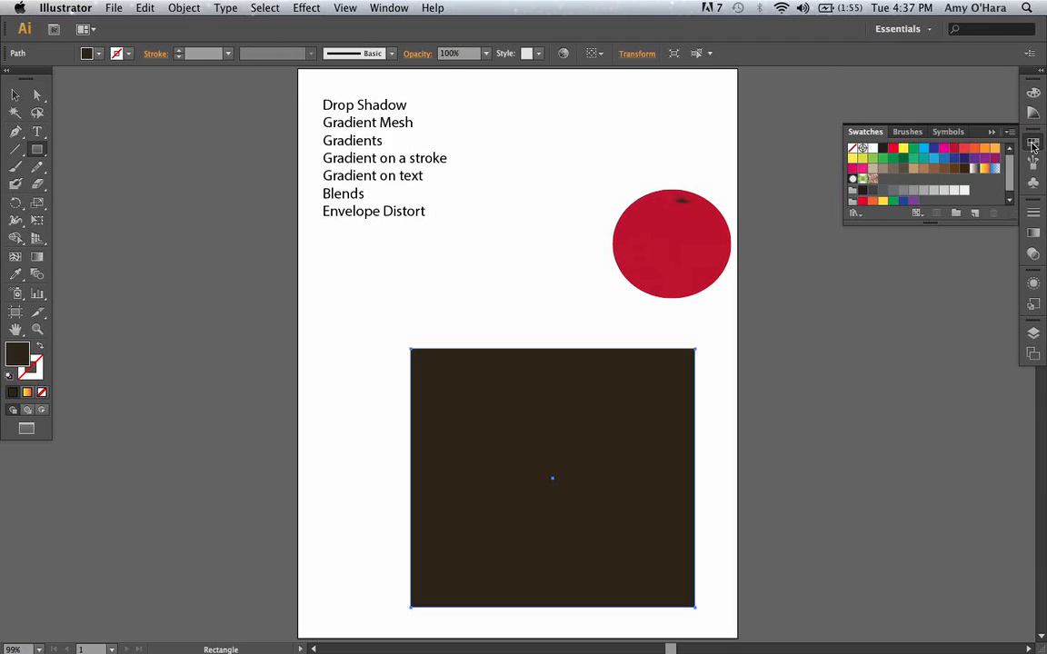
left_click(855, 214)
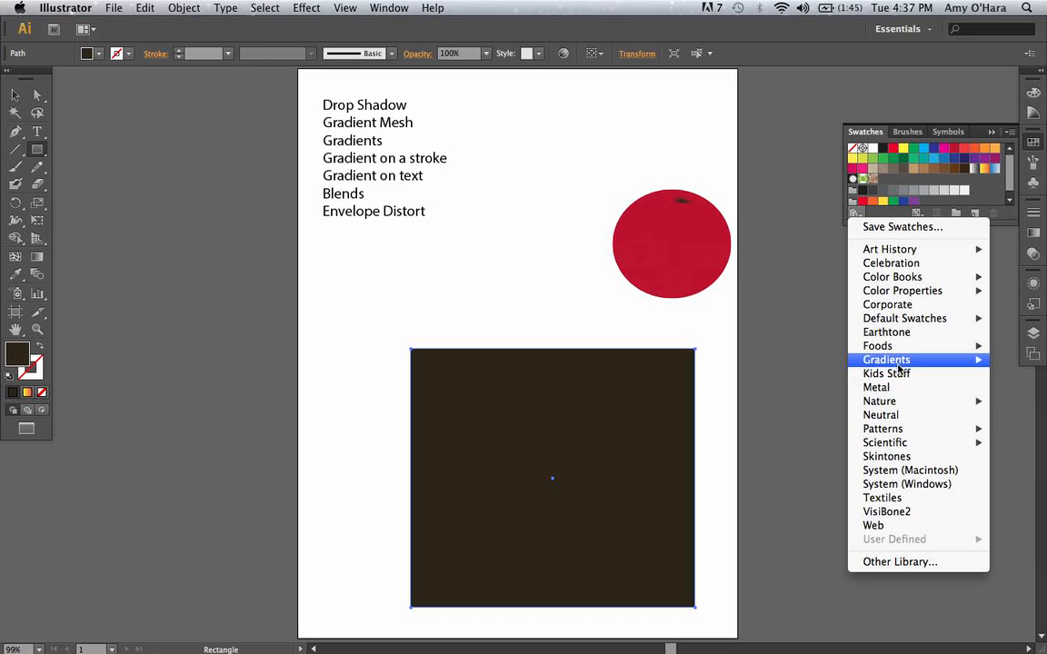
mouse_move(898, 361)
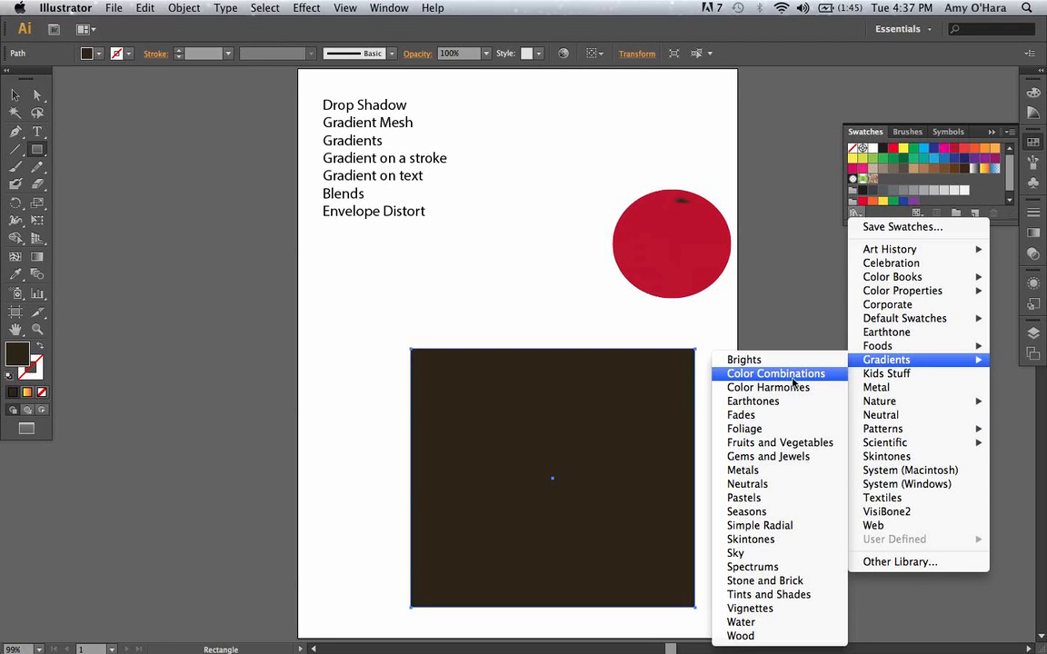
left_click(743, 360)
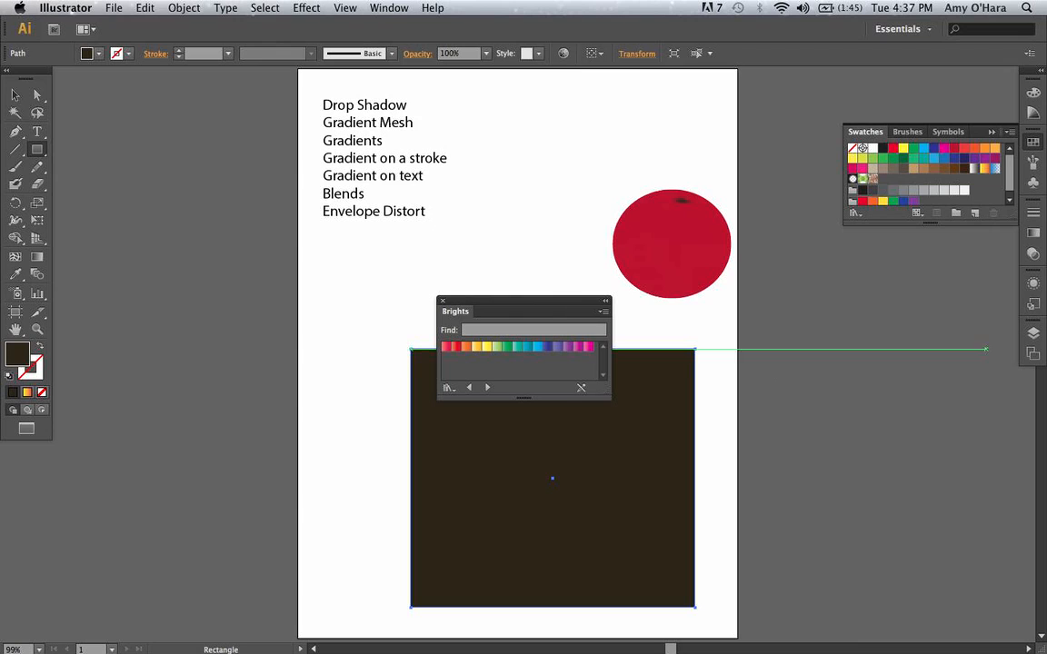
left_click(487, 388)
left_click(487, 388)
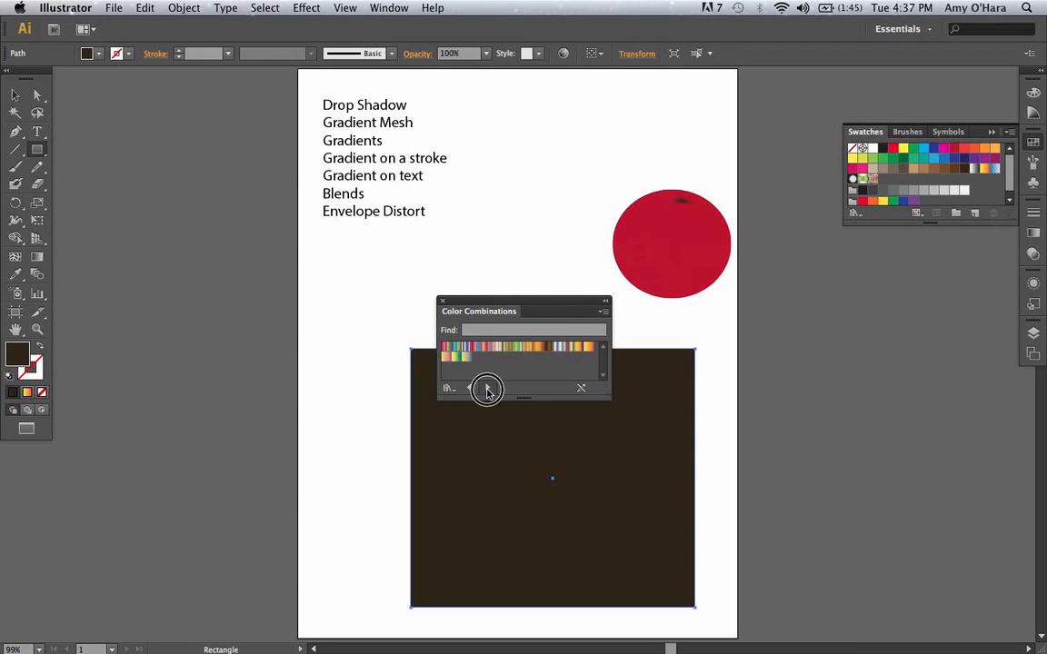
left_click(486, 388)
left_click(486, 389)
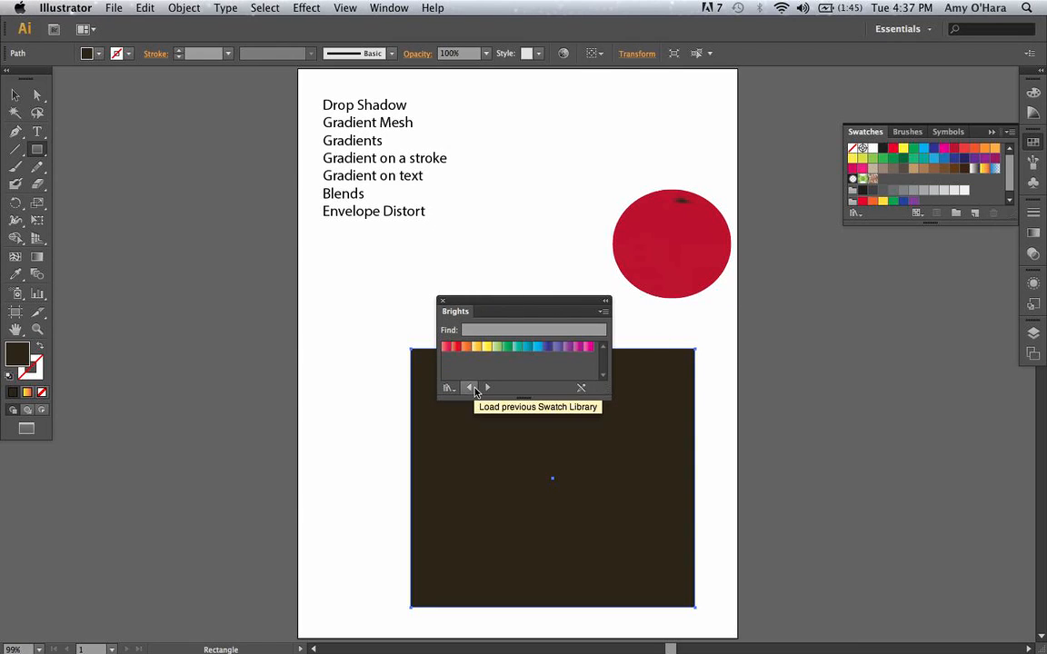
left_click(485, 389)
left_click(485, 388)
left_click(485, 388)
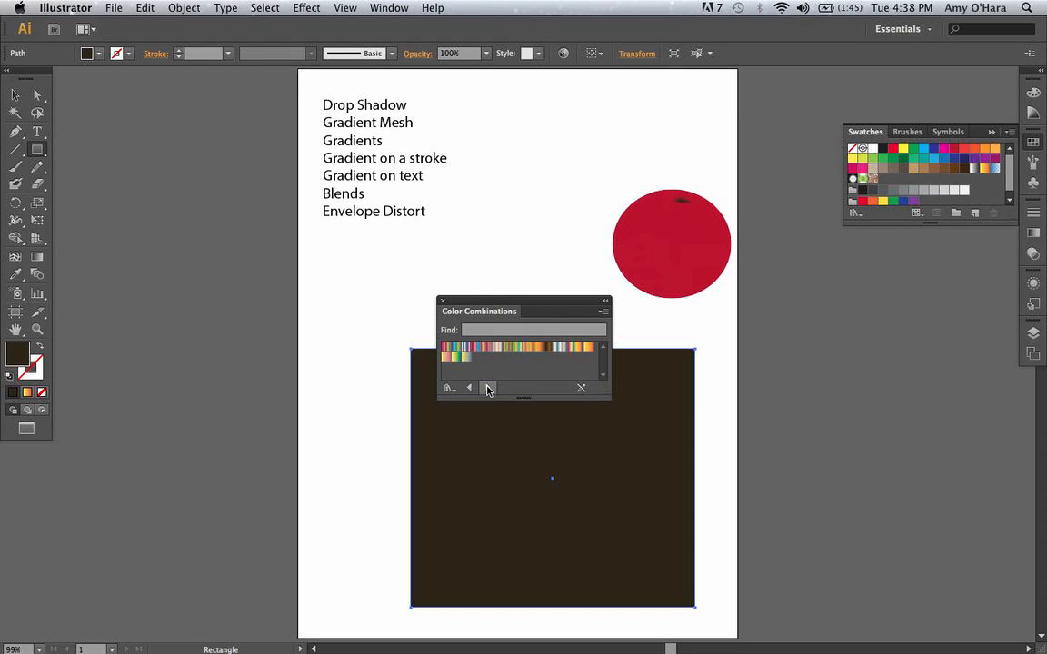
left_click(486, 388)
left_click(486, 388)
left_click(487, 388)
left_click(486, 388)
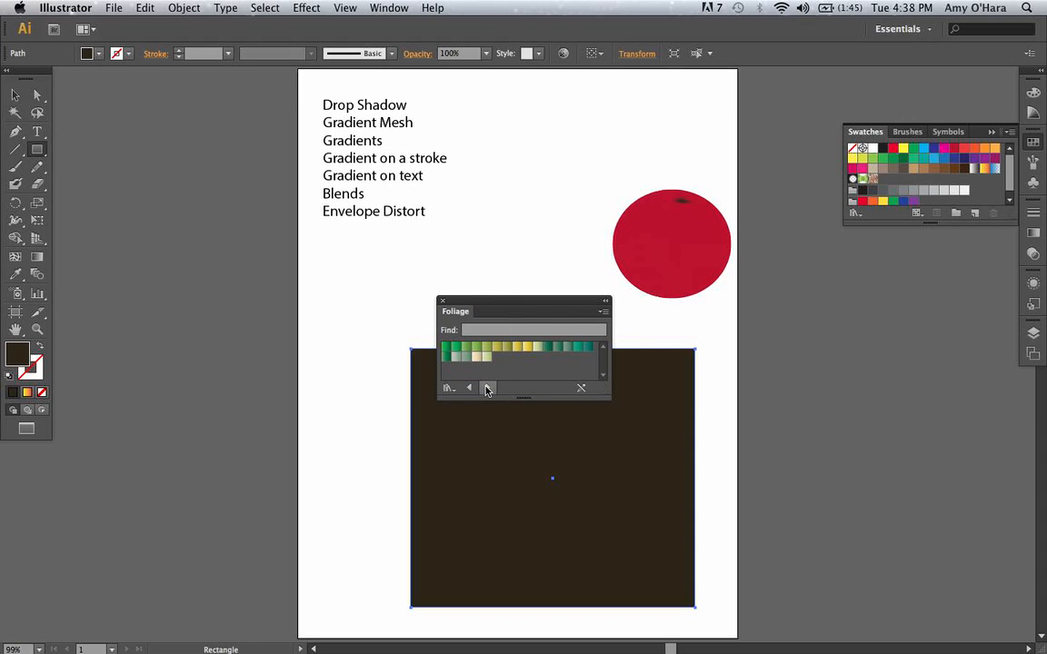
left_click(486, 388)
left_click(486, 388)
left_click(487, 388)
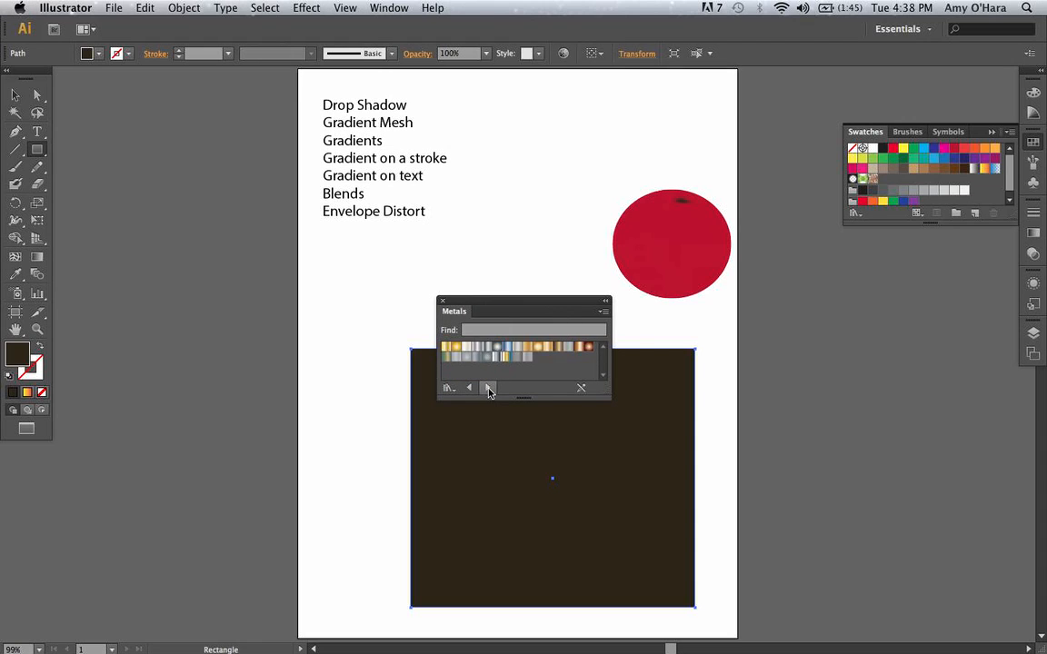
left_click(486, 388)
left_click(486, 388)
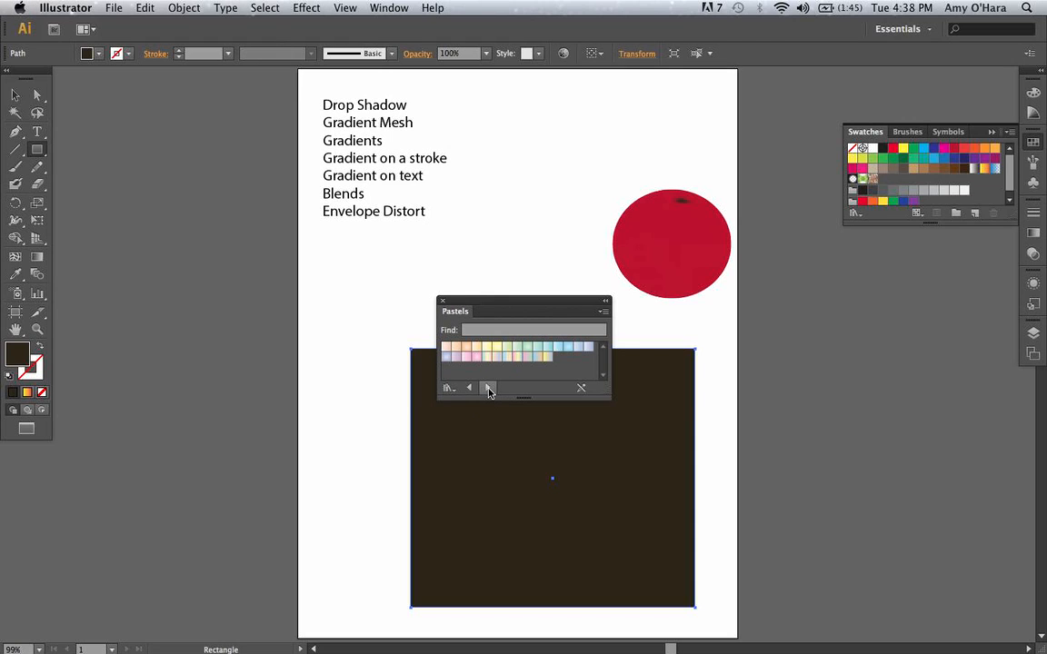
left_click(487, 388)
left_click(488, 389)
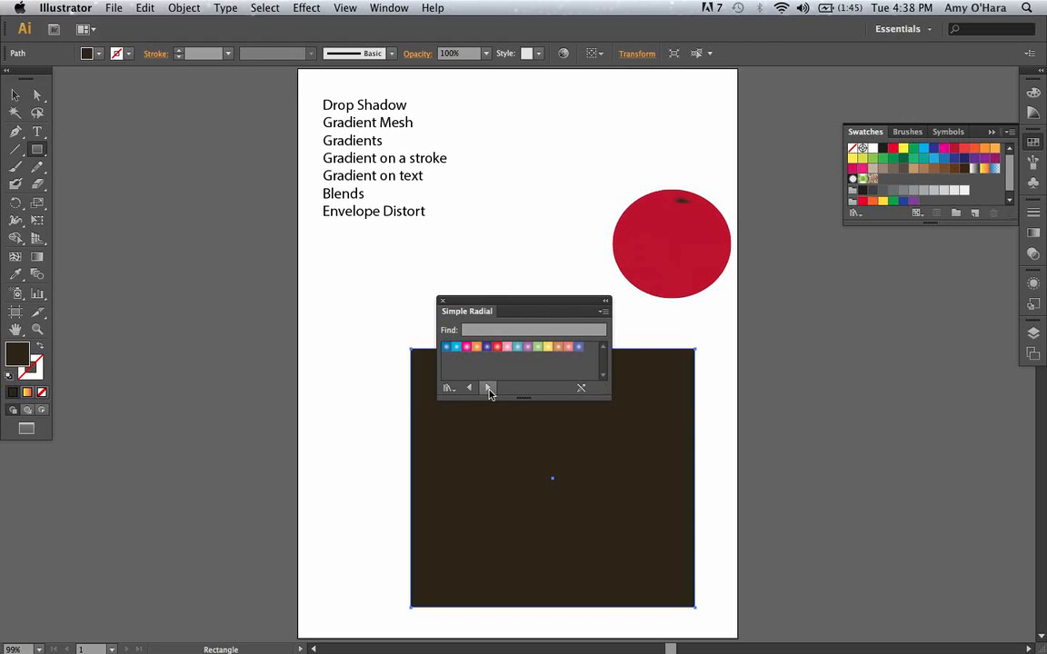
left_click_drag(519, 305, 879, 267)
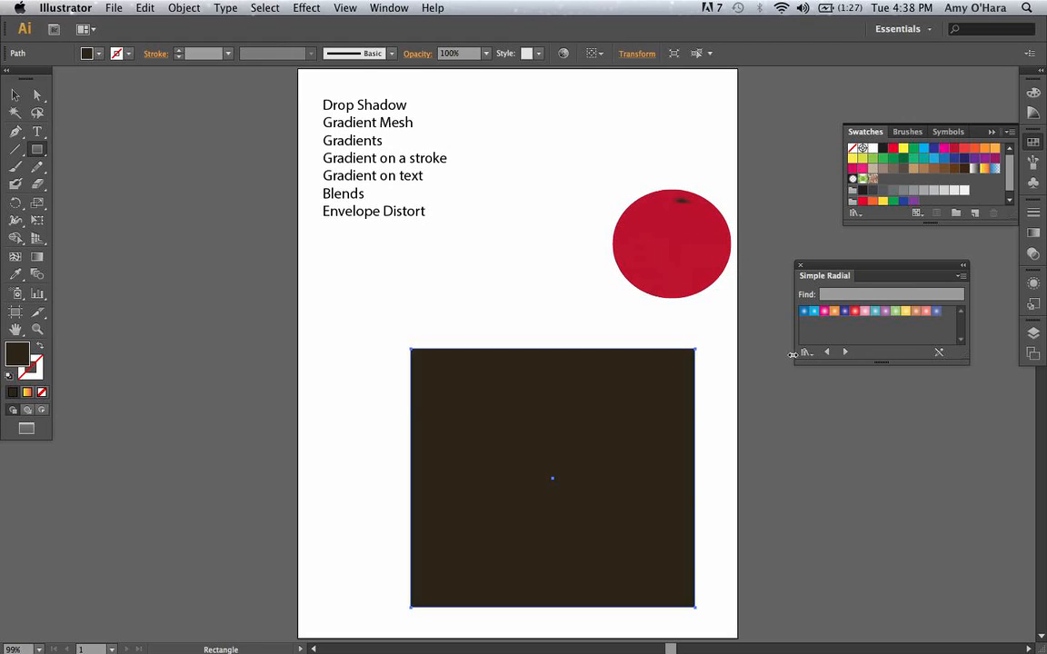
Fill the rectangle with the purple Simple Radial gradient and set the gradient midpoint to about 25% location.
left_click(886, 312)
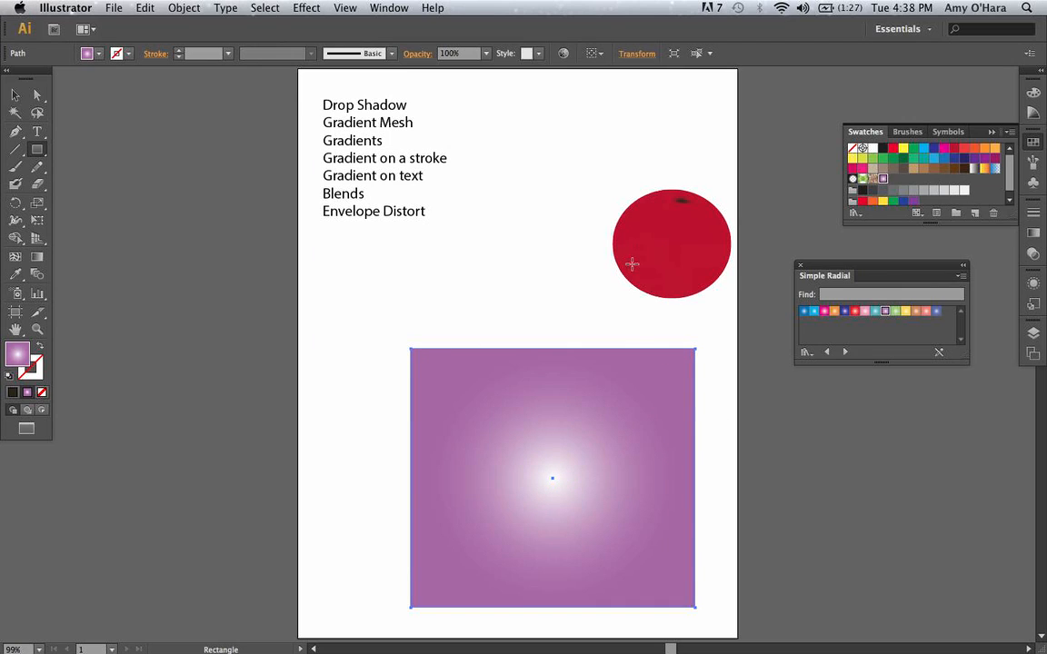
left_click(1036, 234)
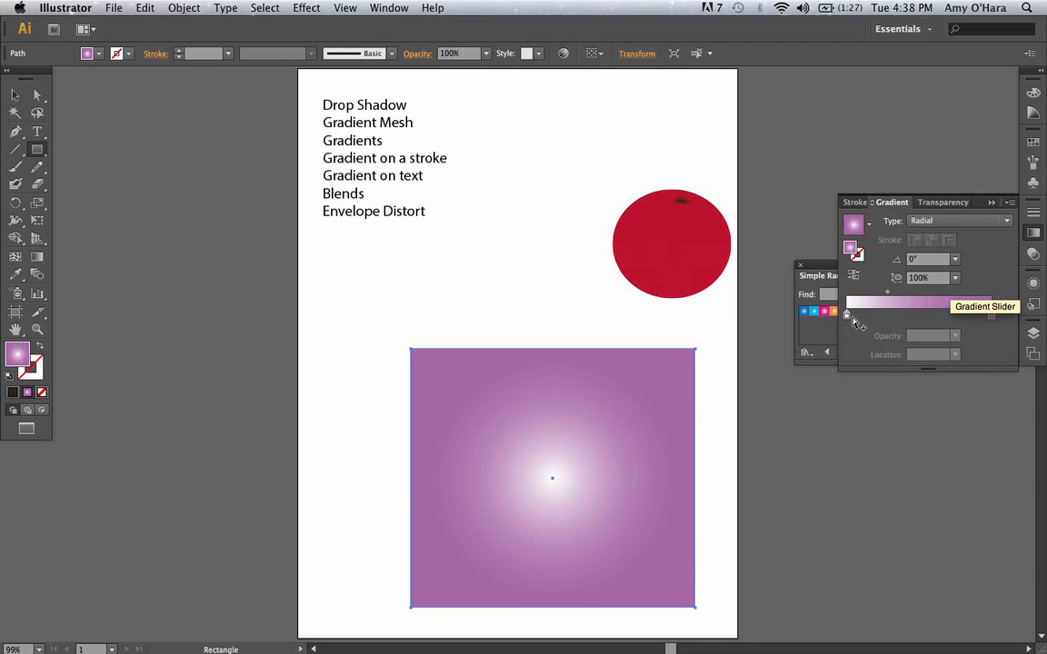
left_click_drag(849, 317, 829, 324)
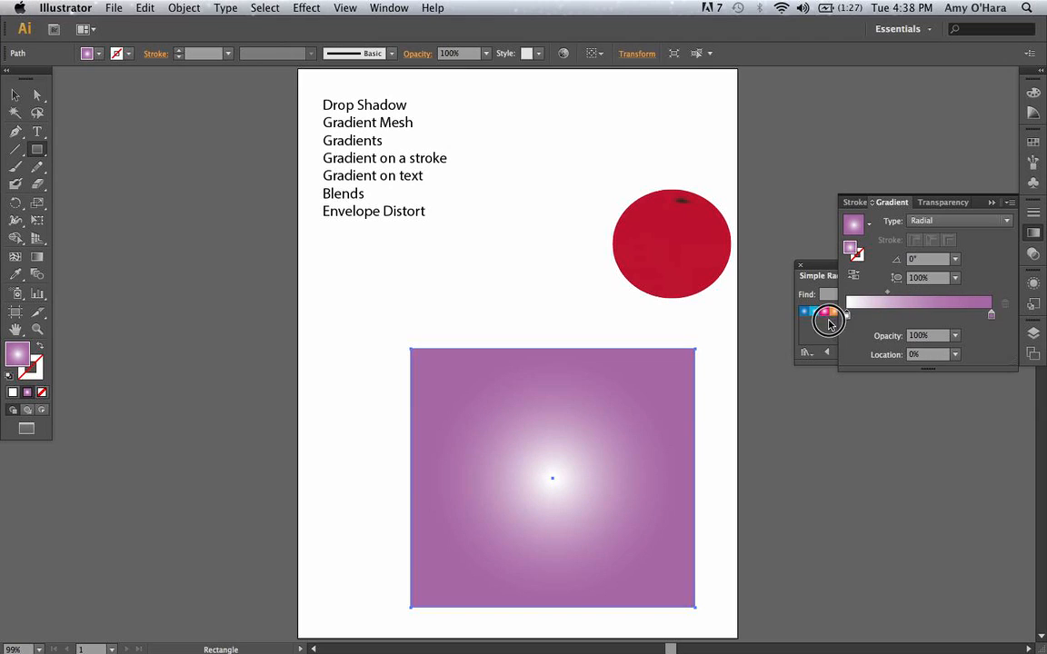
mouse_move(889, 298)
left_mouse_down()
mouse_move(915, 296)
mouse_move(883, 296)
left_mouse_up()
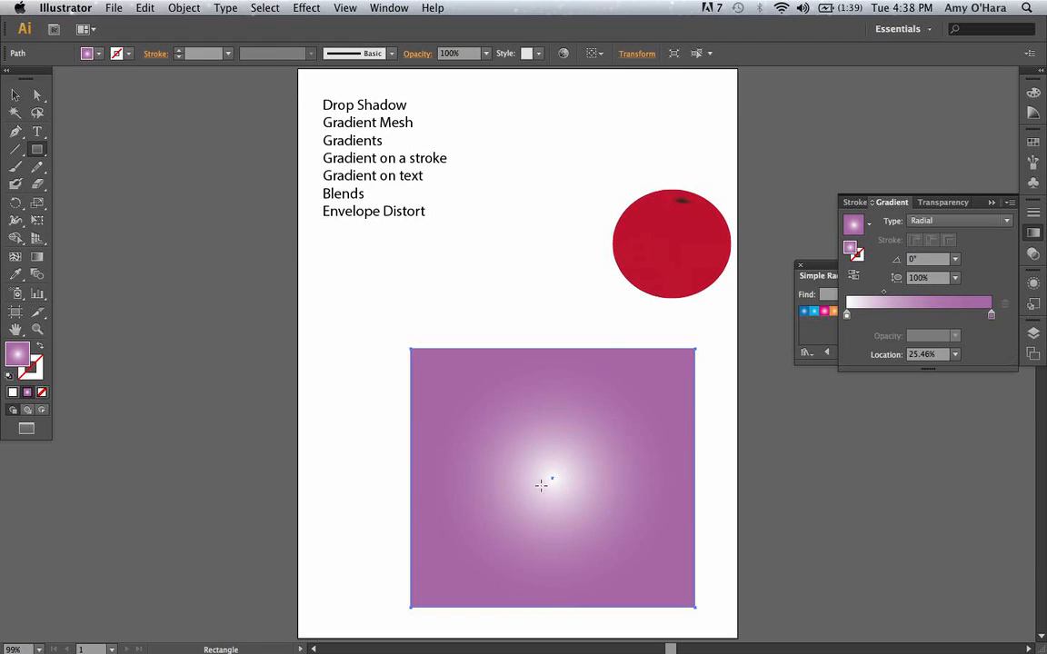
Use the Gradient tool on the rectangle to pull the gradient midpoint slightly closer to the white centre.
left_click_drag(551, 479, 551, 456)
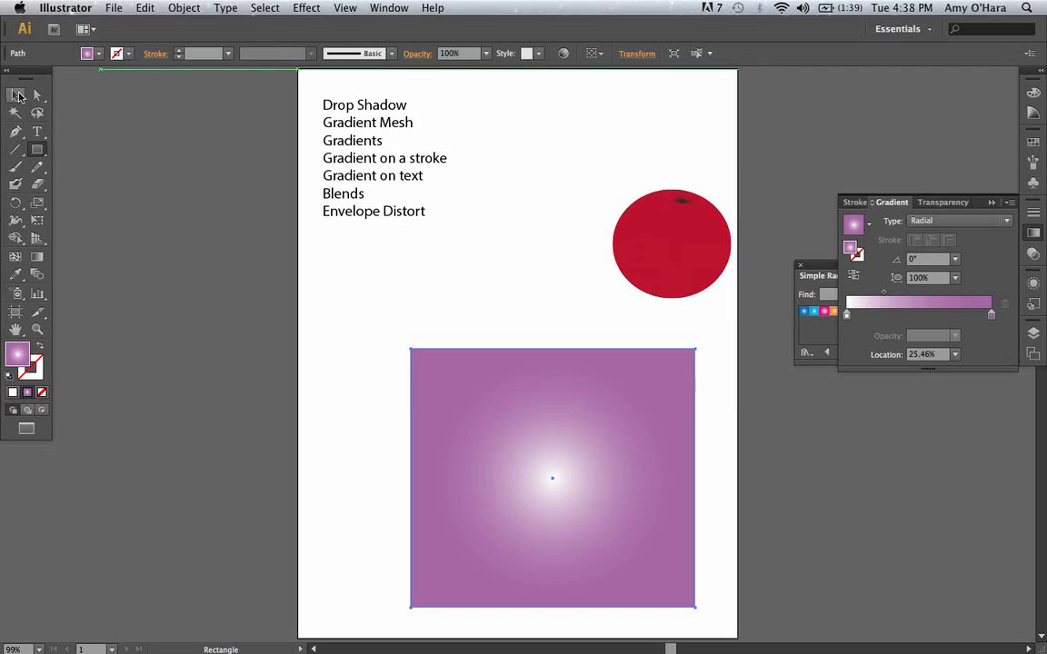
left_click(39, 258)
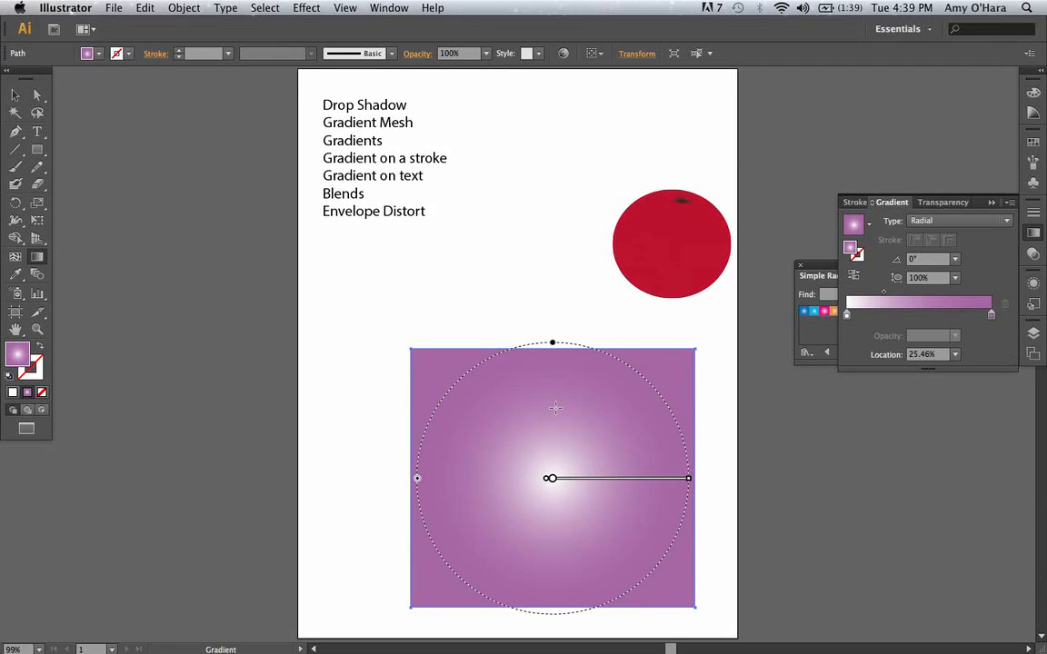
mouse_move(577, 484)
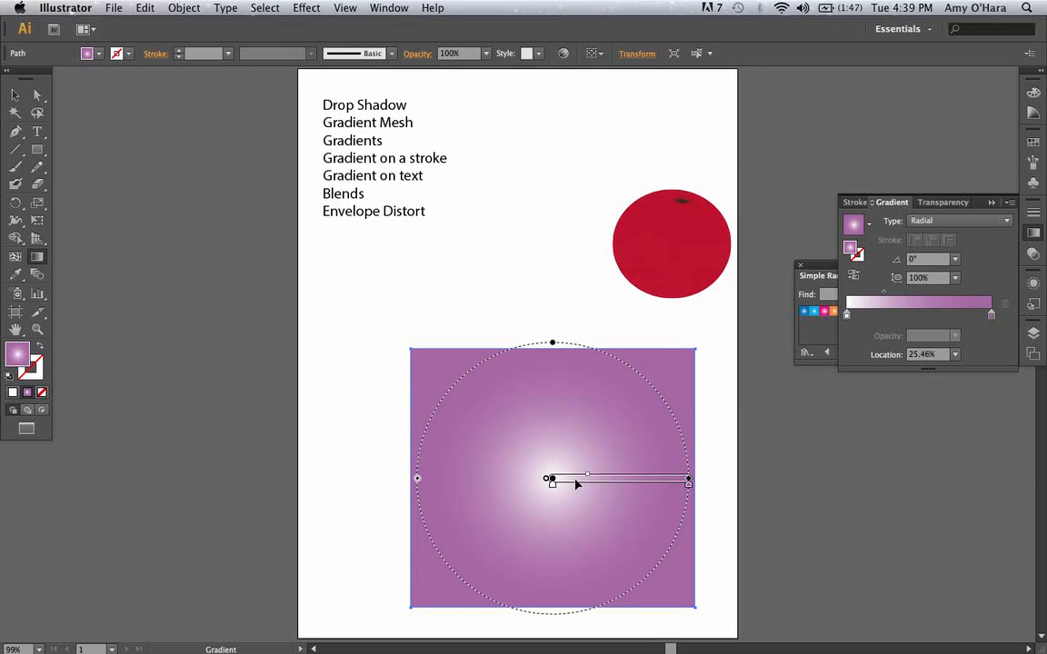
mouse_move(589, 479)
left_mouse_down()
mouse_move(614, 479)
mouse_move(581, 479)
left_mouse_up()
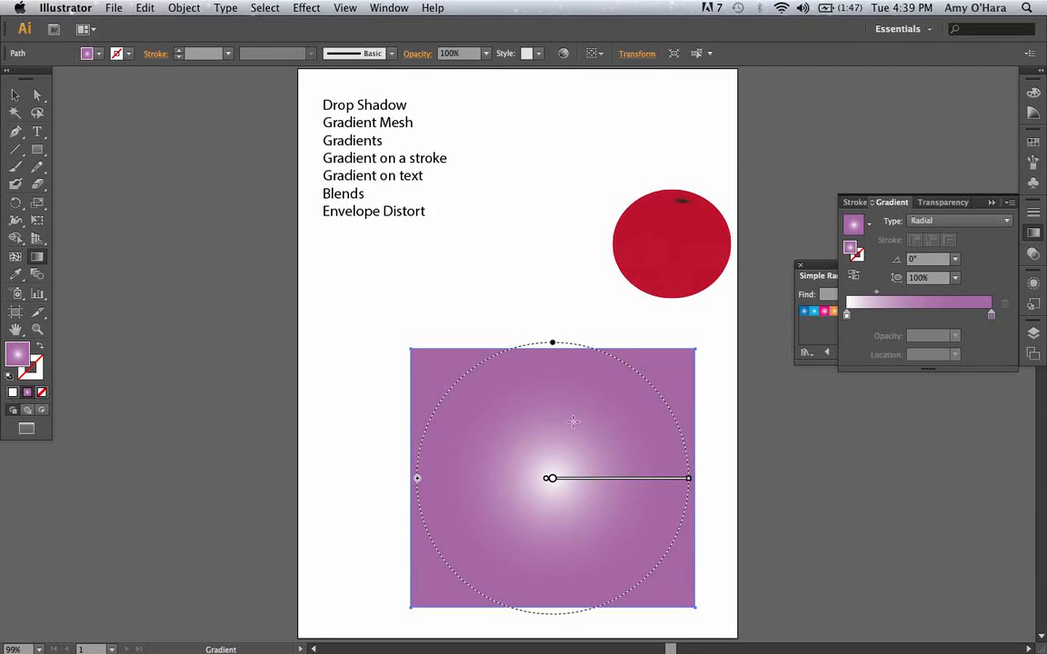
Try flattening the radial gradient to a 67.4% aspect ratio, restore it to 100% and widen its radius to the rectangle's sides.
left_click_drag(552, 346, 553, 387)
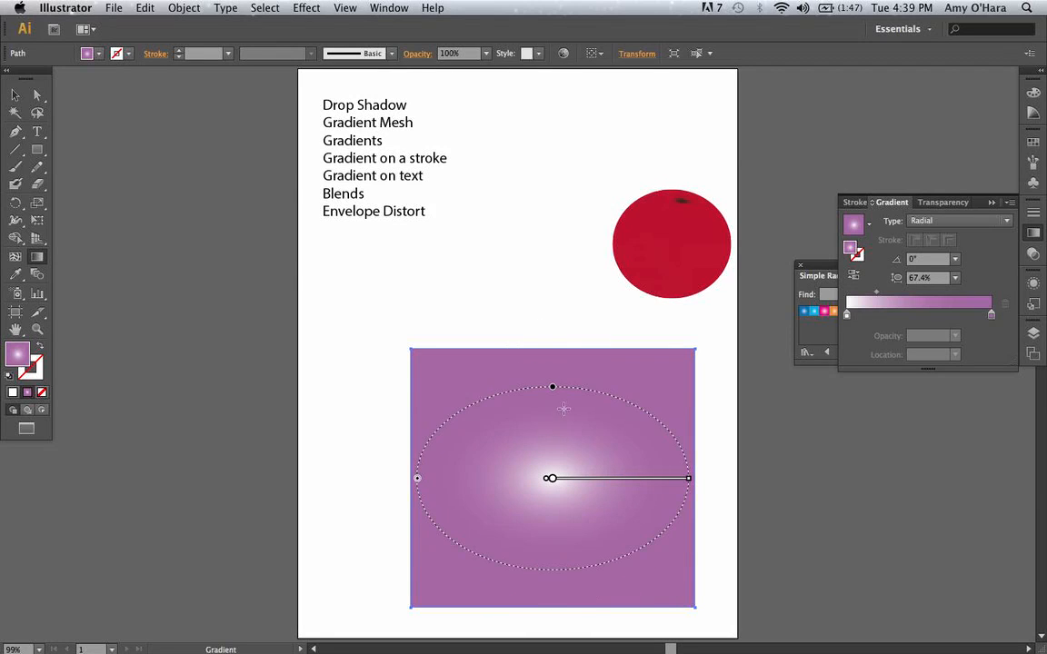
left_click_drag(555, 389, 553, 344)
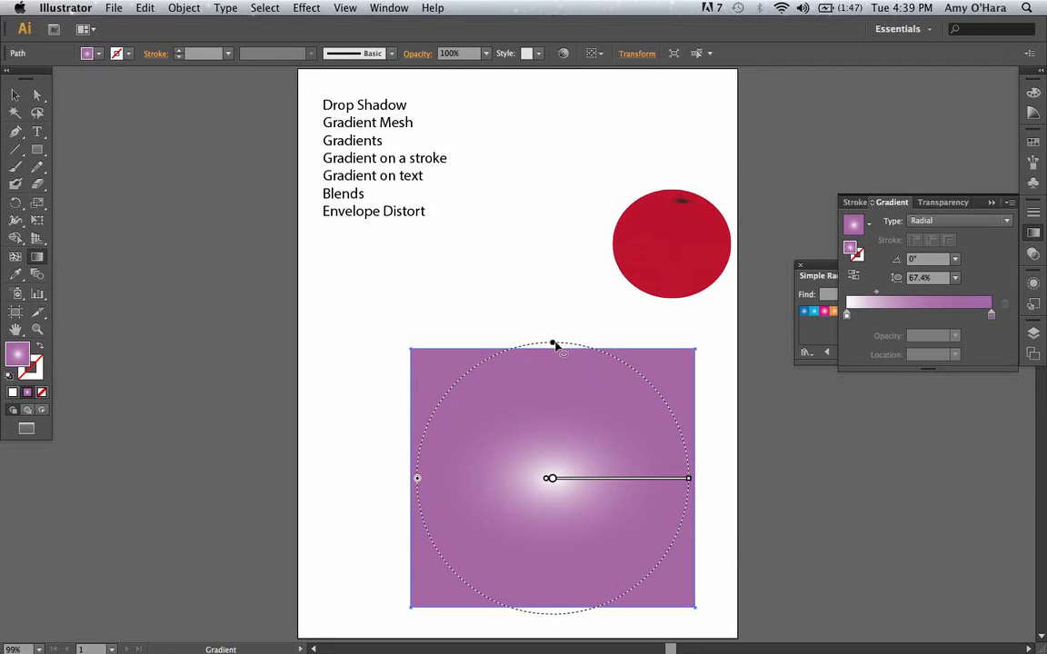
mouse_move(419, 481)
left_mouse_down()
mouse_move(455, 482)
mouse_move(410, 483)
left_mouse_up()
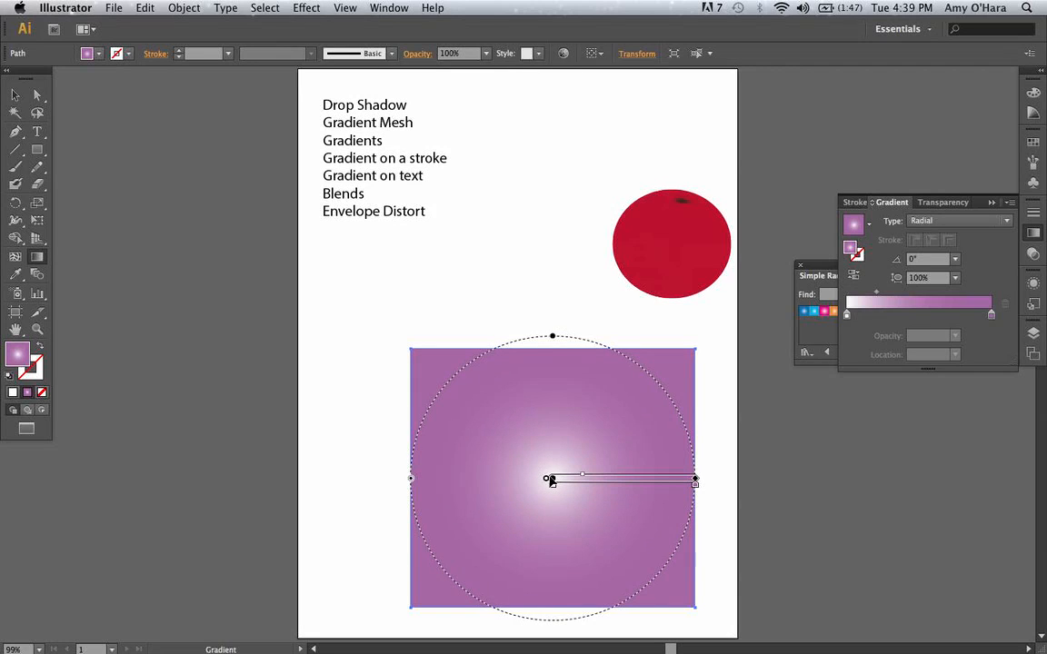
Move the gradient's white centre down toward the rectangle's bottom edge and shift its midpoint outward for a larger glow.
left_click_drag(551, 480, 551, 540)
left_click(549, 529)
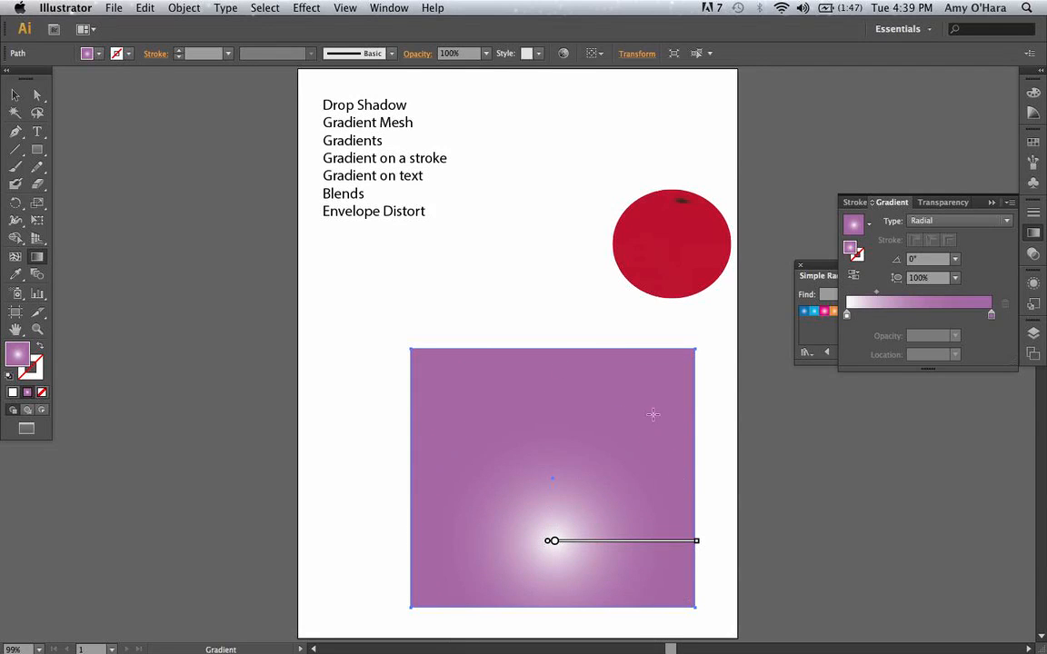
left_click_drag(583, 542, 620, 542)
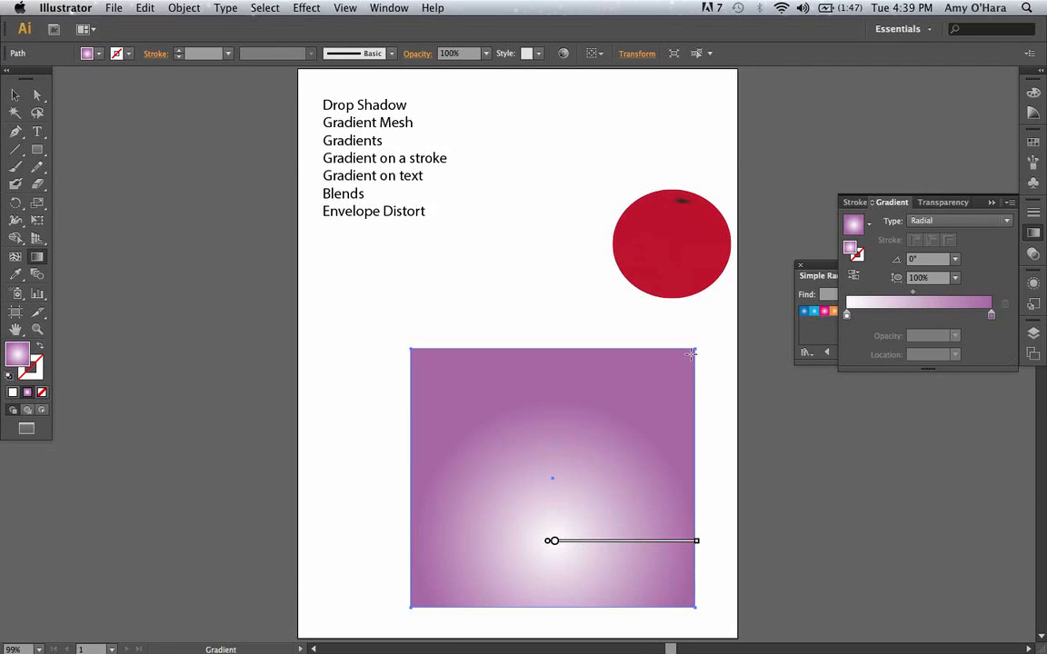
Place the red mesh ellipse over the glow in the purple rectangle and bring it to the front.
left_click(15, 92)
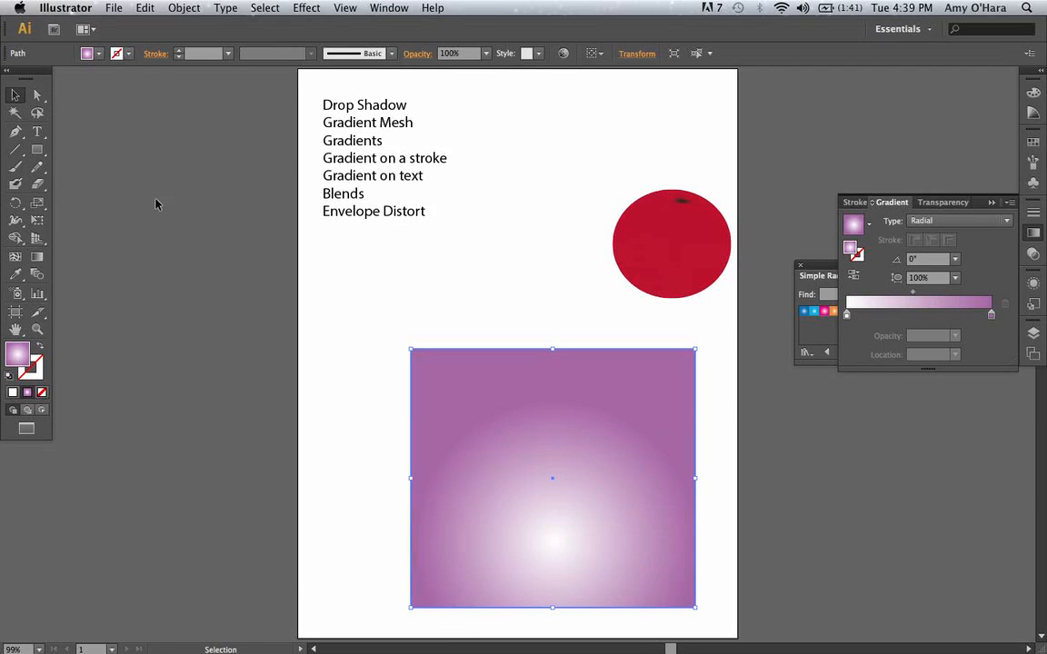
left_click(544, 307)
left_click(709, 266)
left_click_drag(625, 390, 589, 510)
right_click(589, 516)
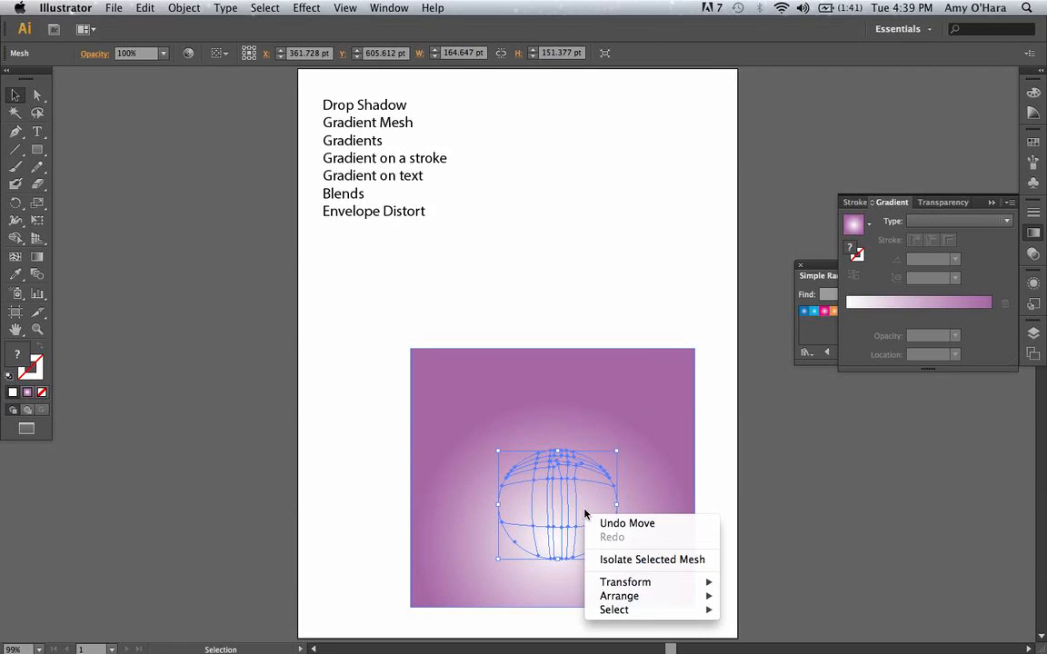
mouse_move(657, 597)
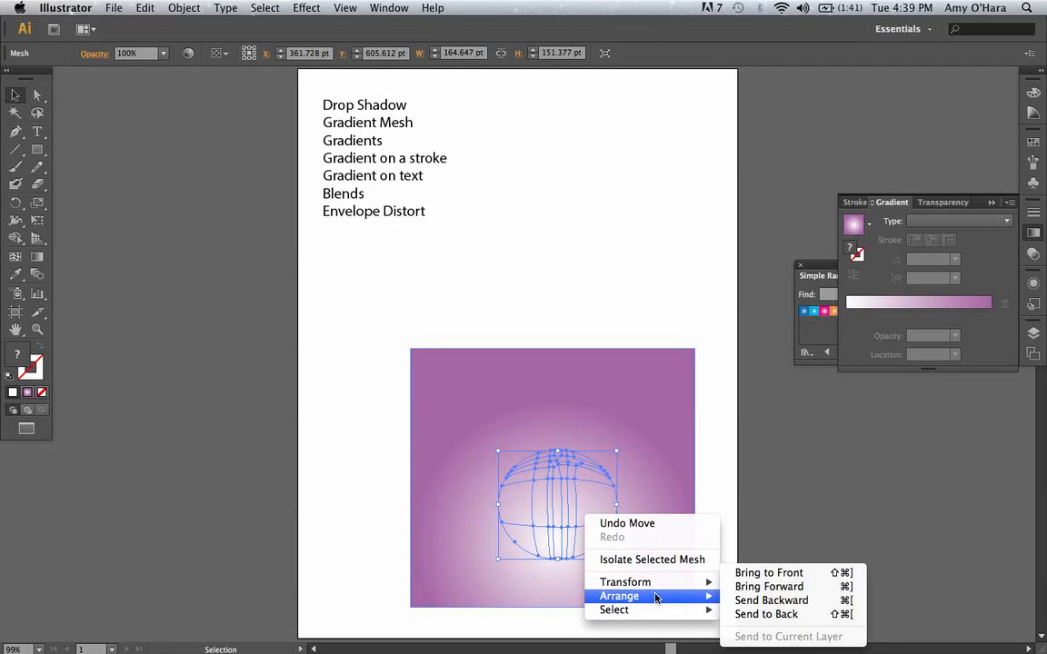
left_click(771, 573)
left_click(778, 461)
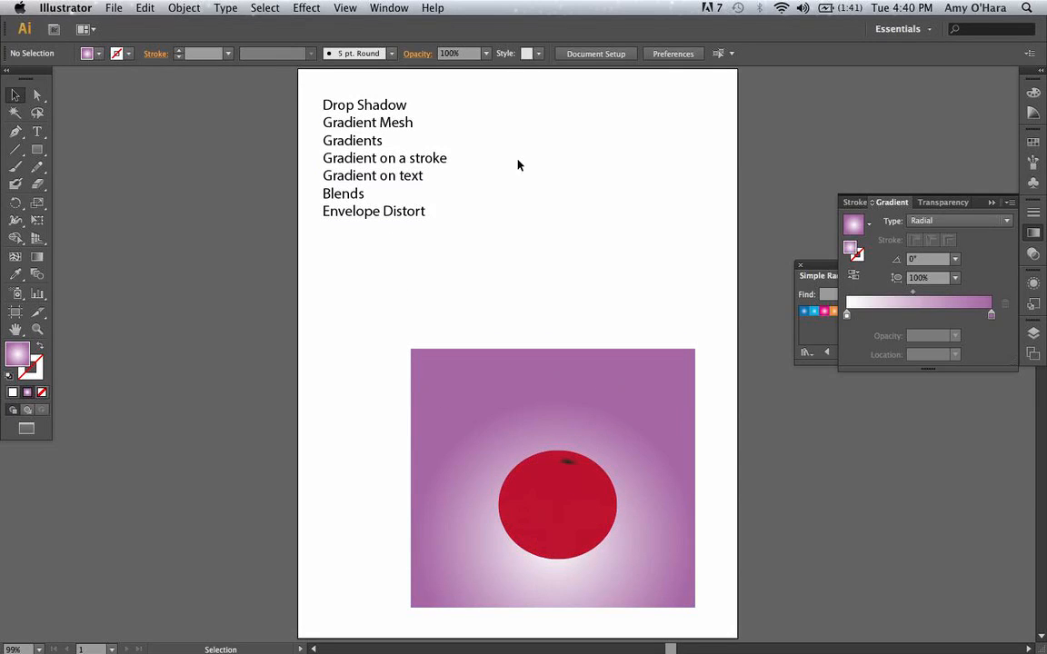
Move the purple rectangle and red mesh ellipse together about 65 pt right and 122 pt up on the artboard.
left_click(578, 409)
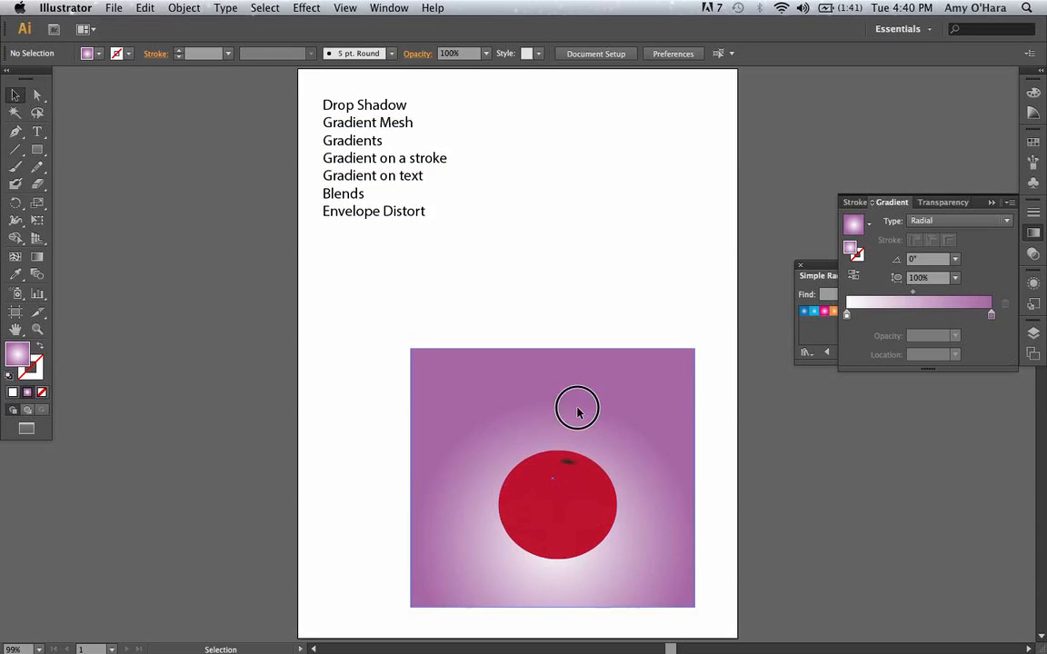
left_click_drag(384, 398, 710, 551)
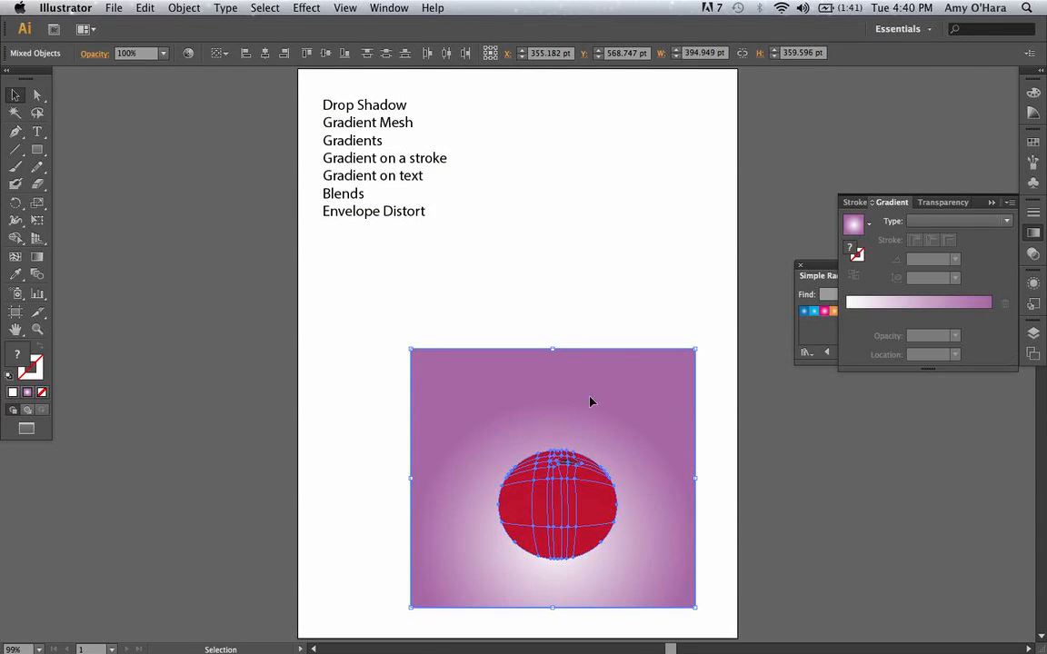
left_click_drag(593, 402, 648, 311)
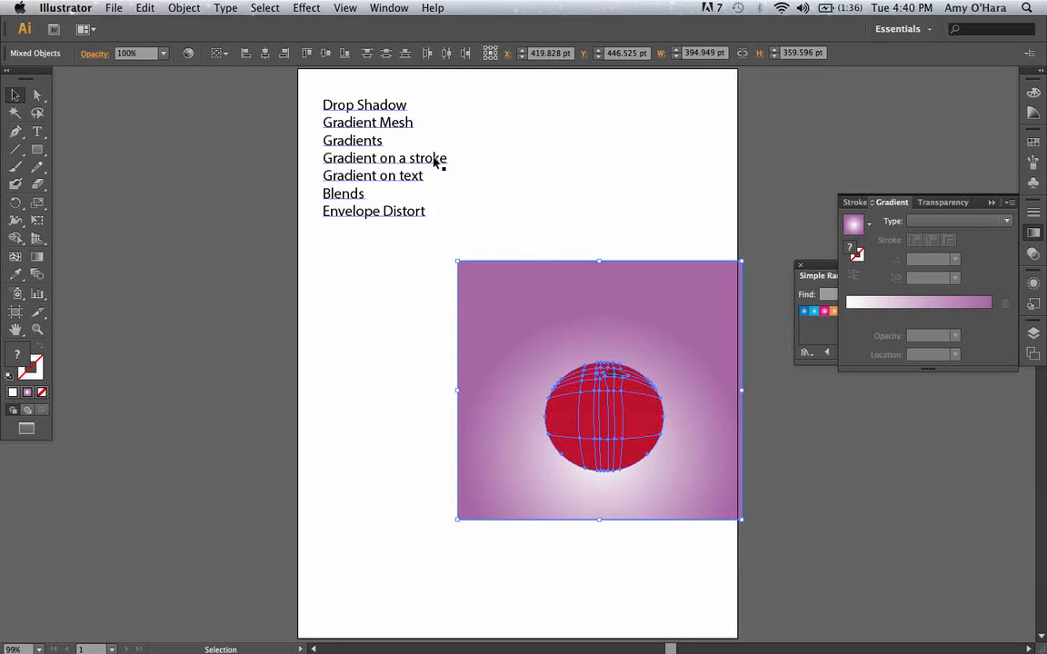
left_click(652, 182)
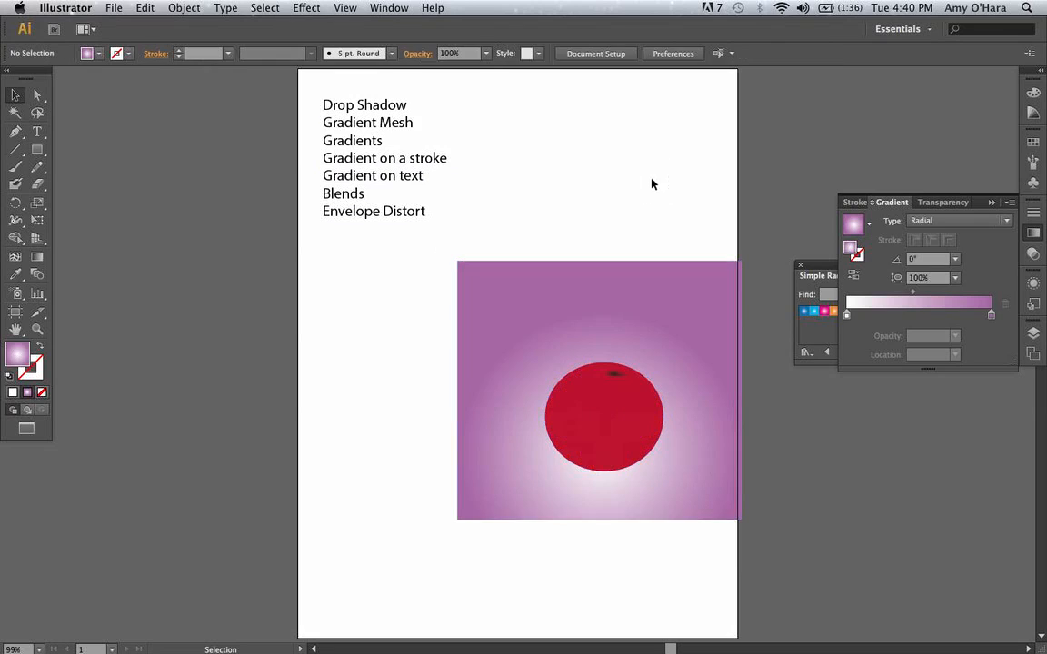
left_click(678, 293)
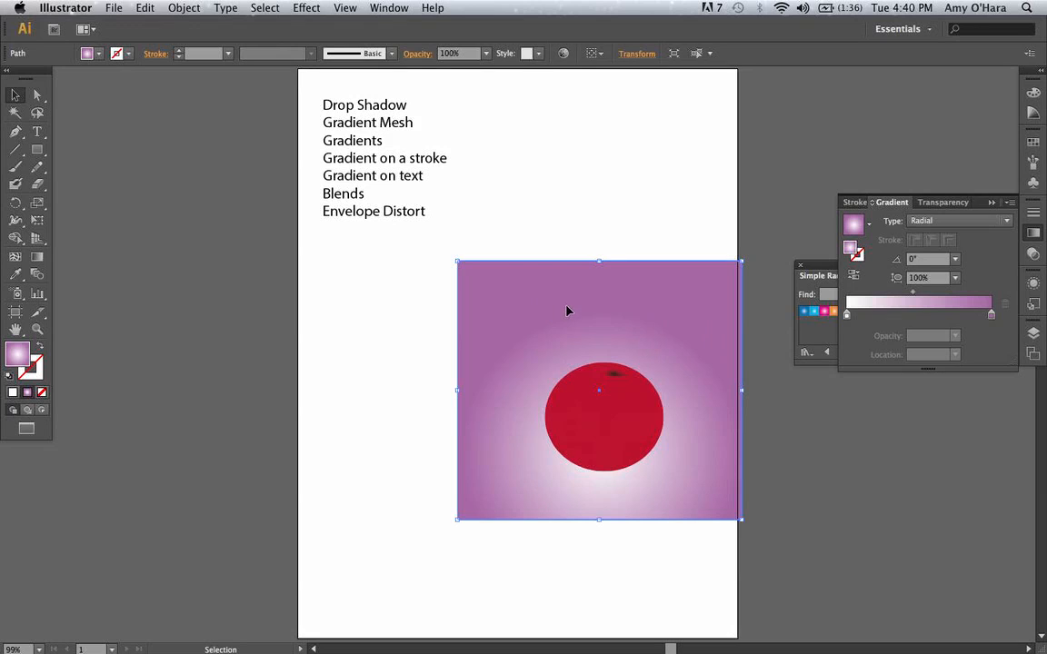
left_click(398, 337)
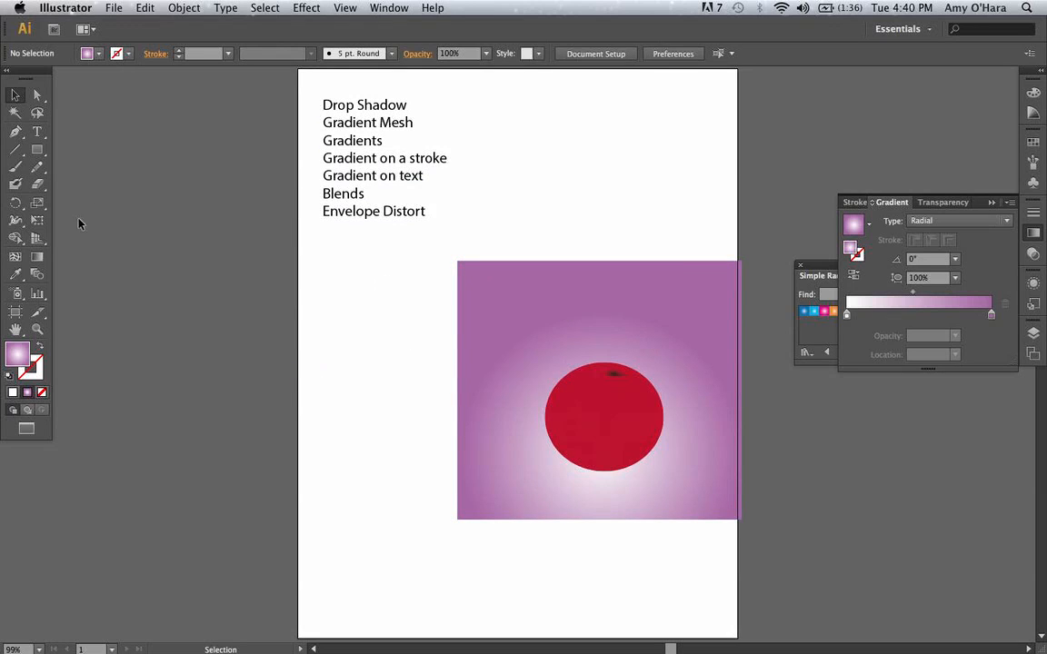
Draw a straight horizontal line above the purple rectangle with the Pen tool and swap its fill and stroke so the radial gradient colours the stroke.
left_click(15, 131)
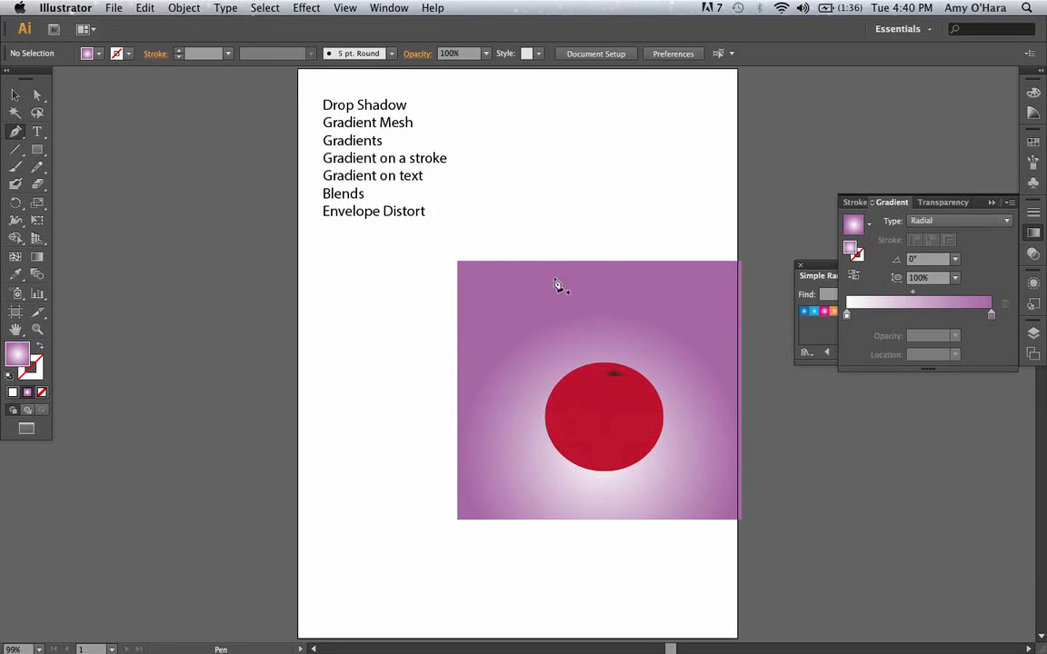
left_click(505, 230)
left_click(685, 231)
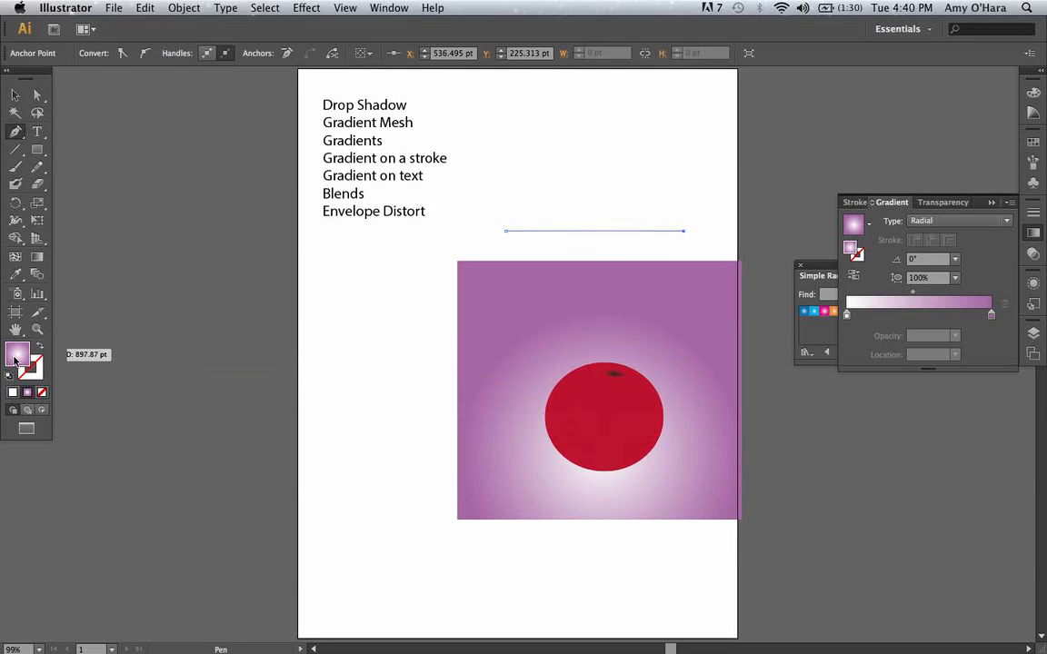
left_click(38, 346)
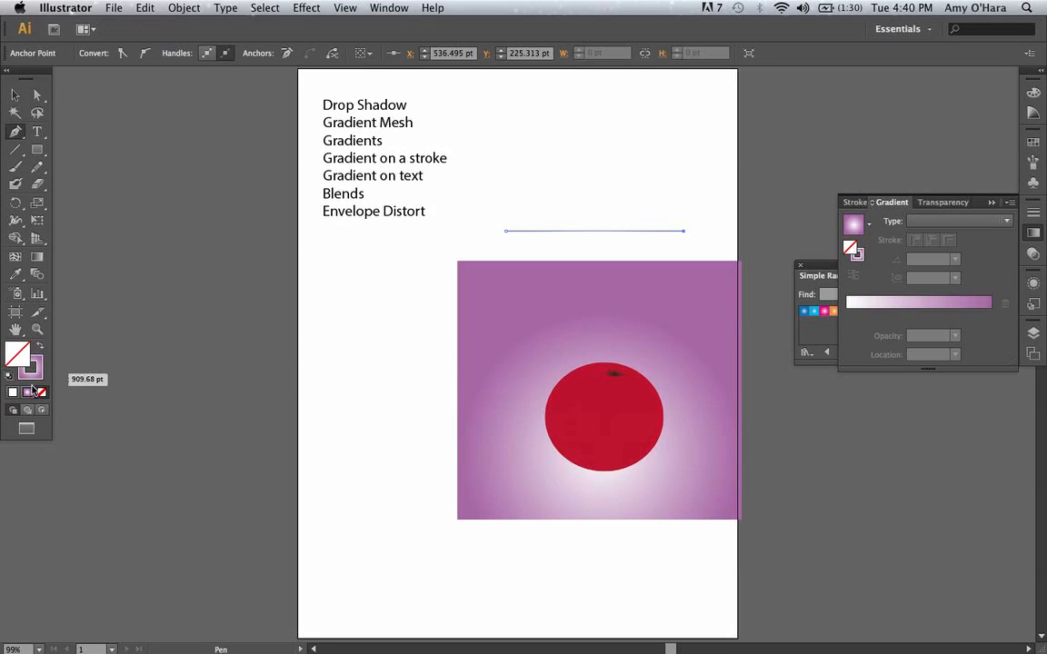
left_click(35, 366)
key("v")
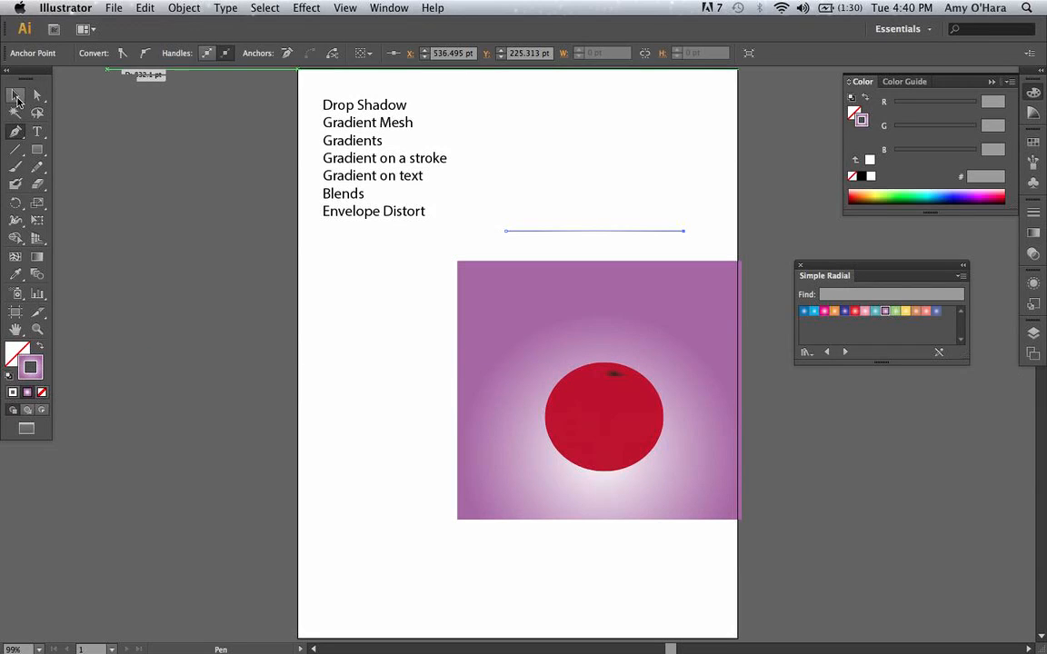
left_click(121, 130)
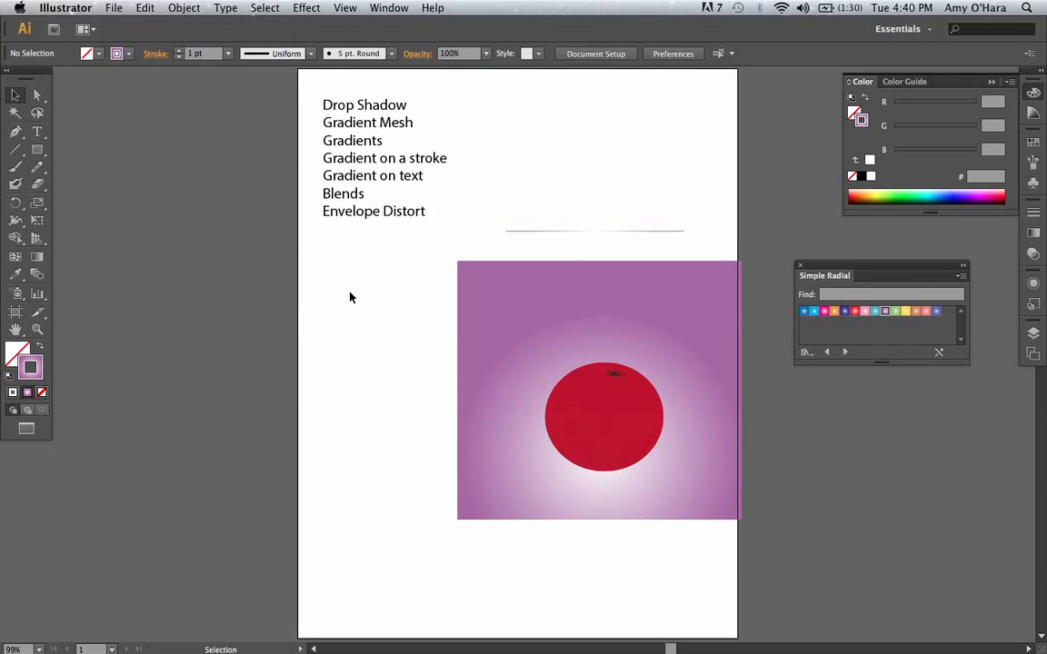
Increase the stroke weight of the line above the rectangle to 14 pt.
left_click(509, 231)
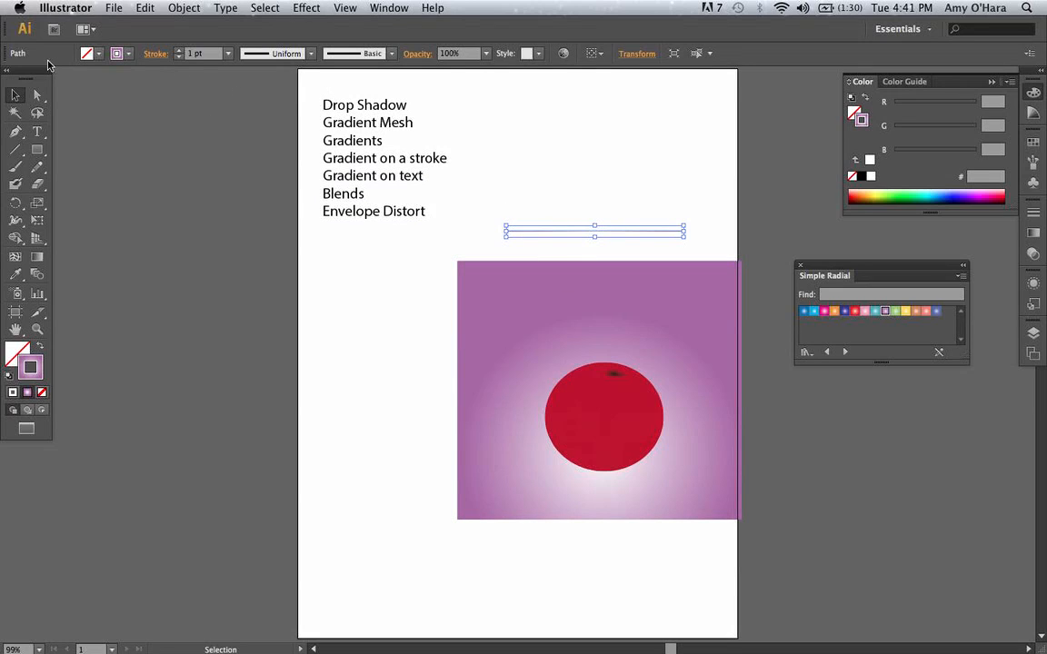
left_click(179, 50)
left_click(178, 50)
left_click(178, 50)
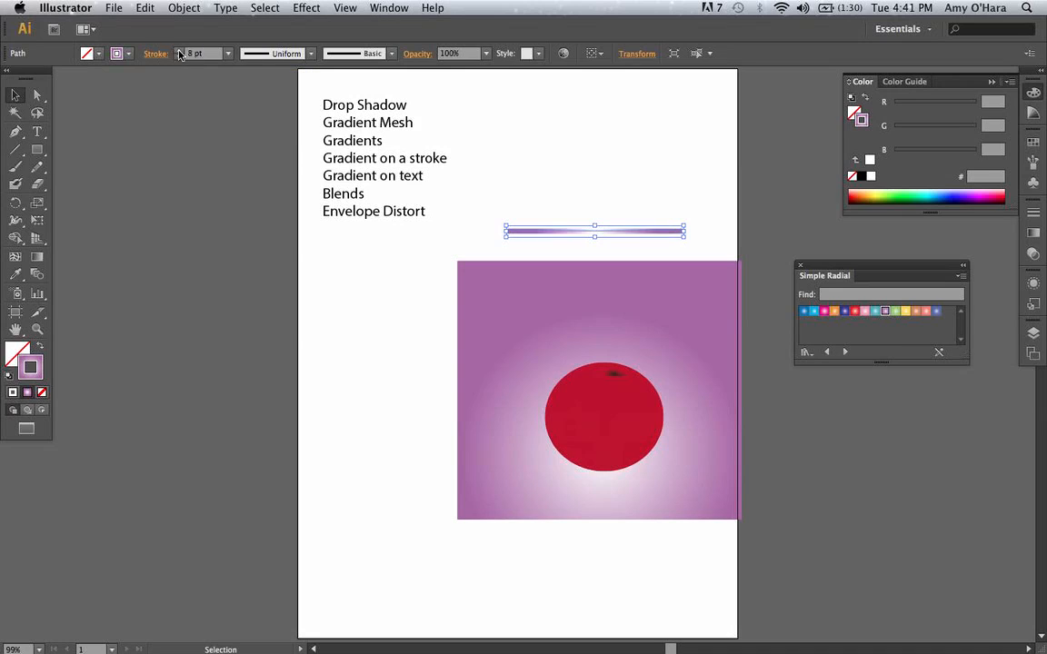
left_click(178, 50)
left_click(179, 51)
left_click(179, 51)
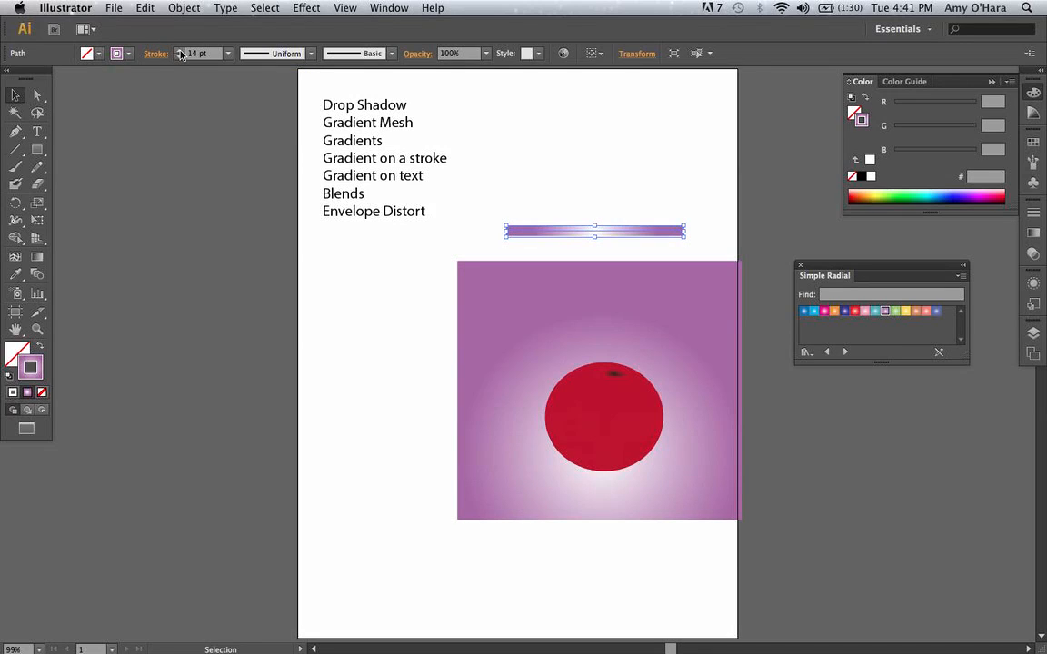
left_click(702, 229)
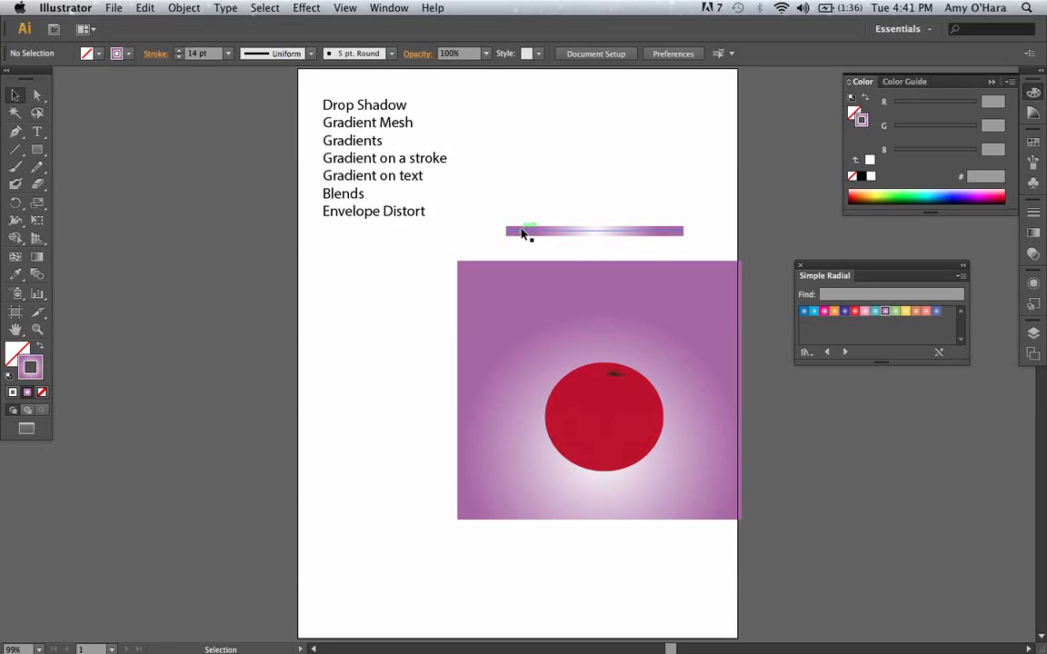
Change the line's stroke gradient to Linear, try applying it along the stroke, and settle on applying it across the stroke.
left_click(614, 235)
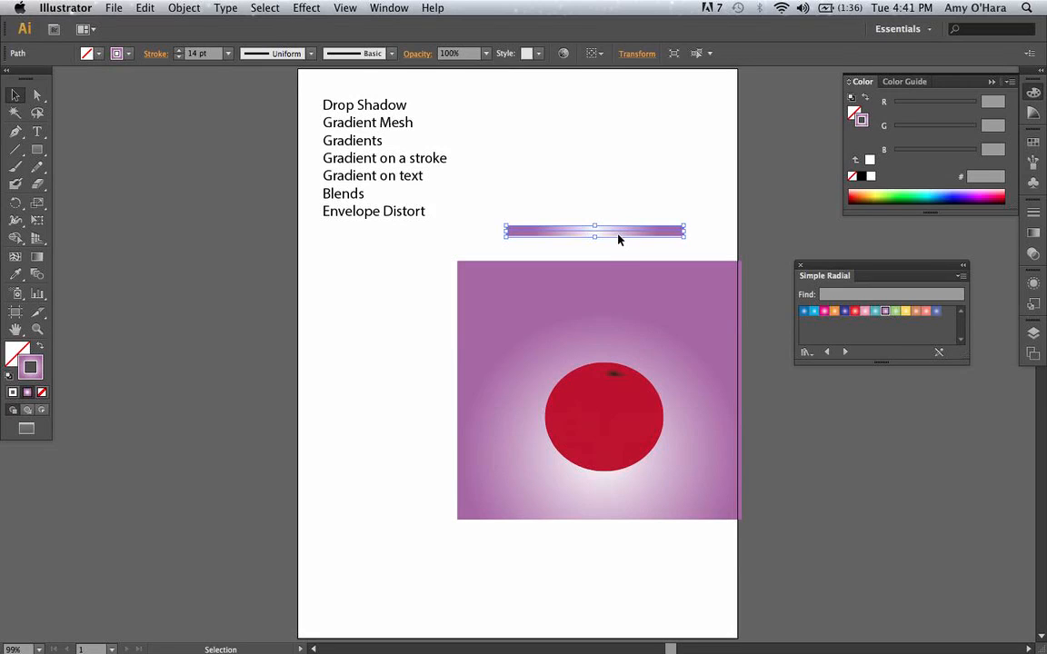
left_click(1035, 234)
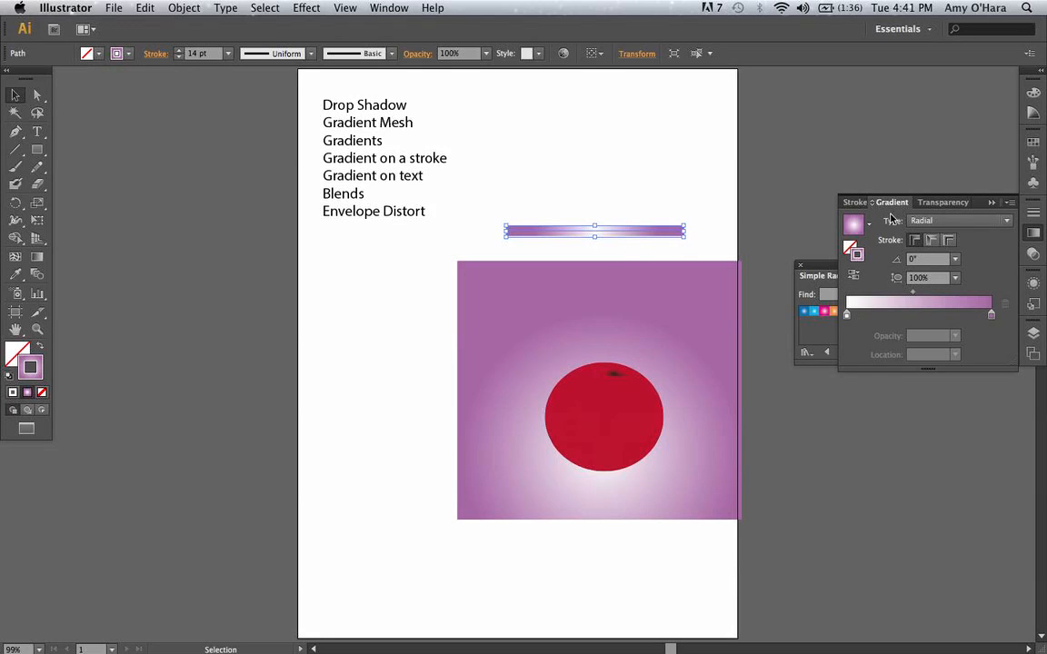
left_click(1008, 221)
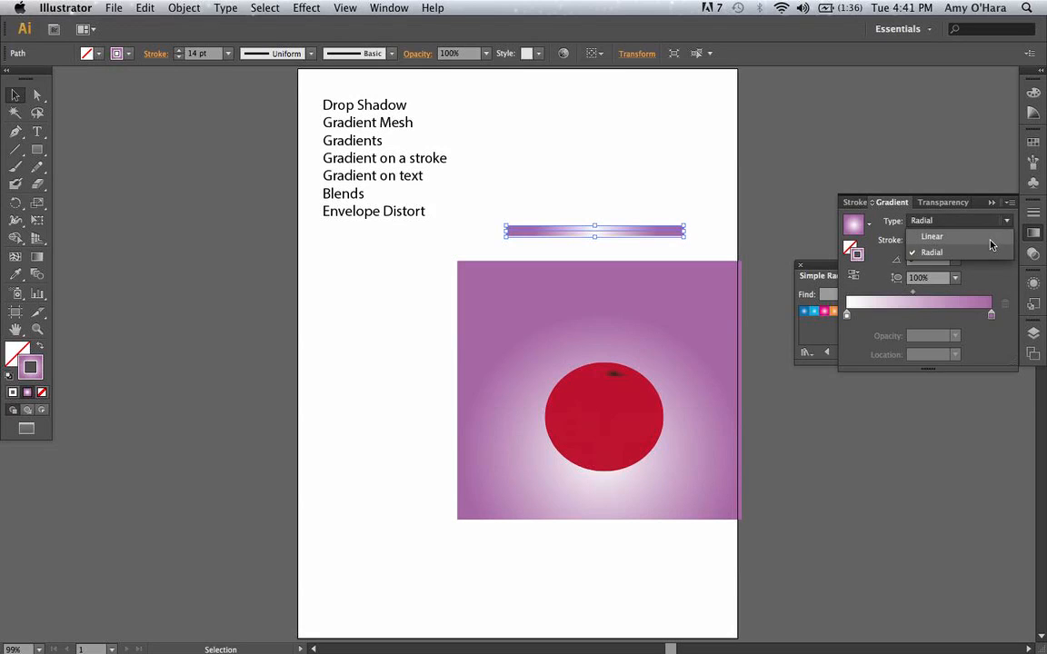
left_click(991, 236)
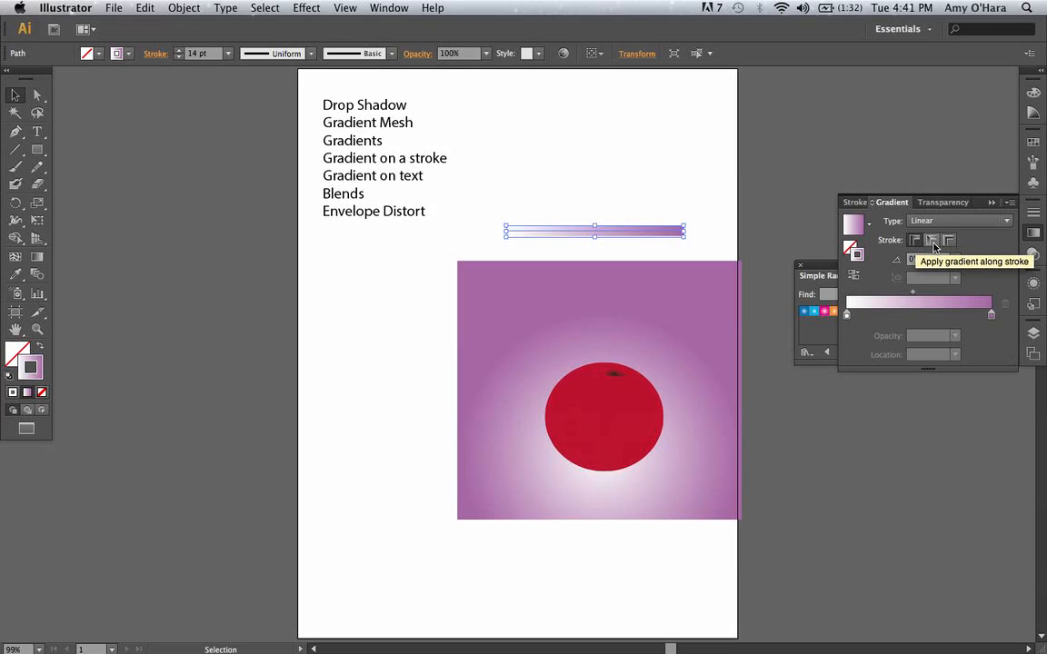
left_click(933, 243)
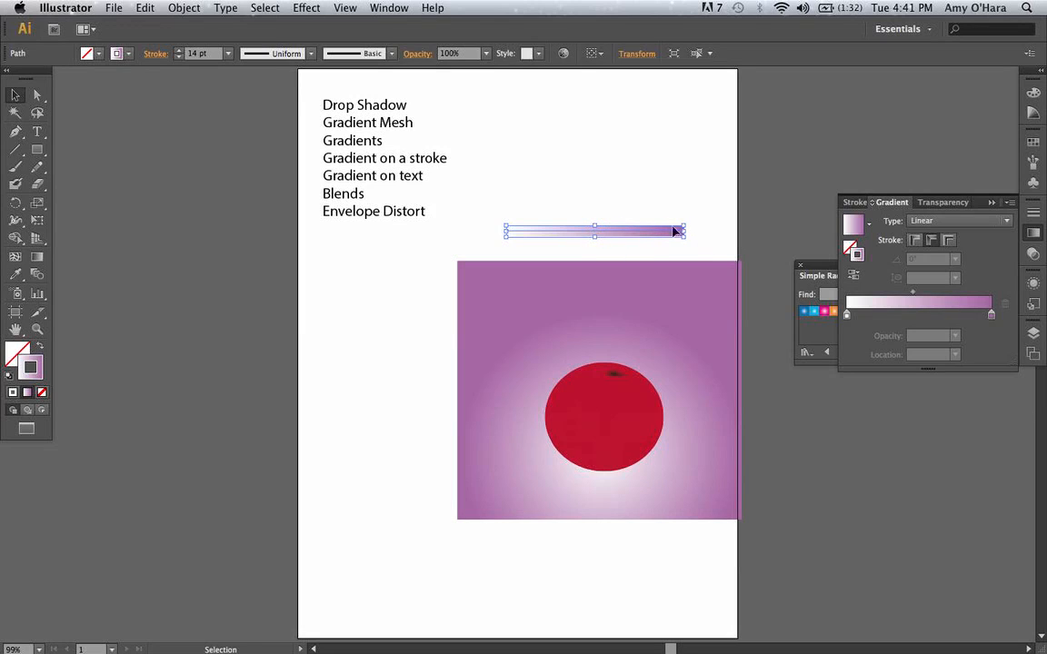
left_click(950, 243)
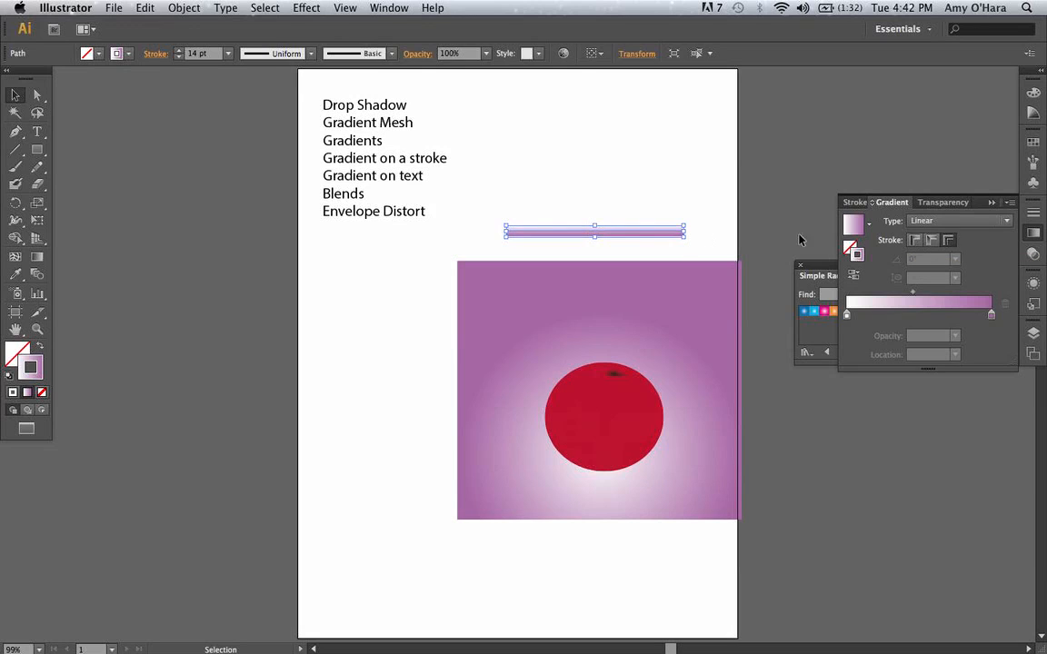
left_click(728, 201)
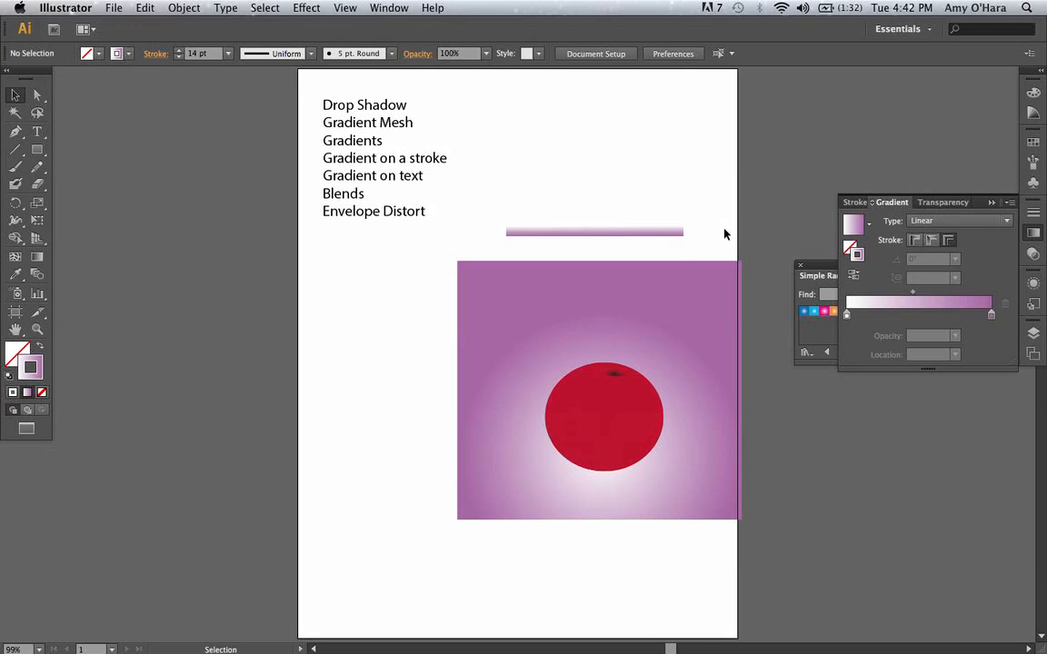
Move the stroke gradient's white stop to 45.5% and add a copy of the purple stop at 0%.
left_click(654, 232)
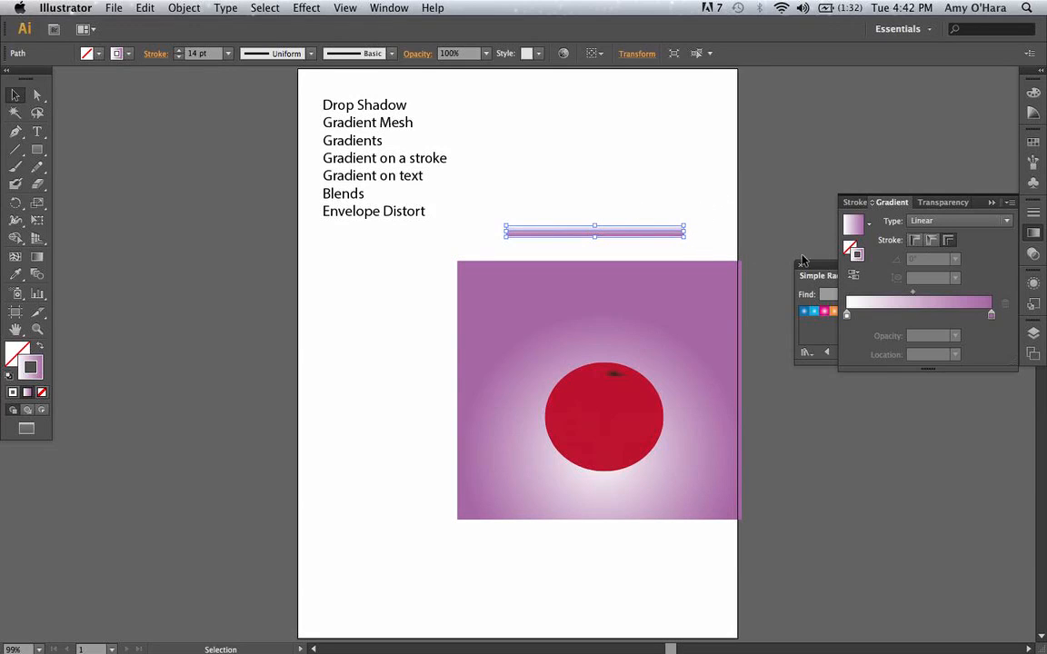
left_click(847, 316)
left_click_drag(847, 316, 913, 316)
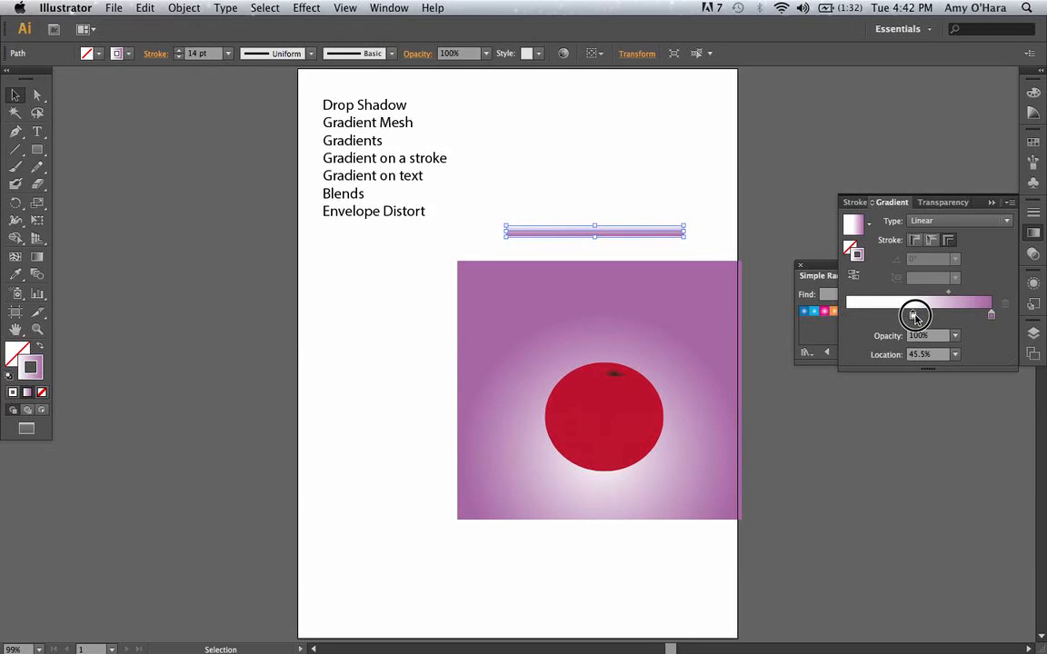
left_click(991, 315)
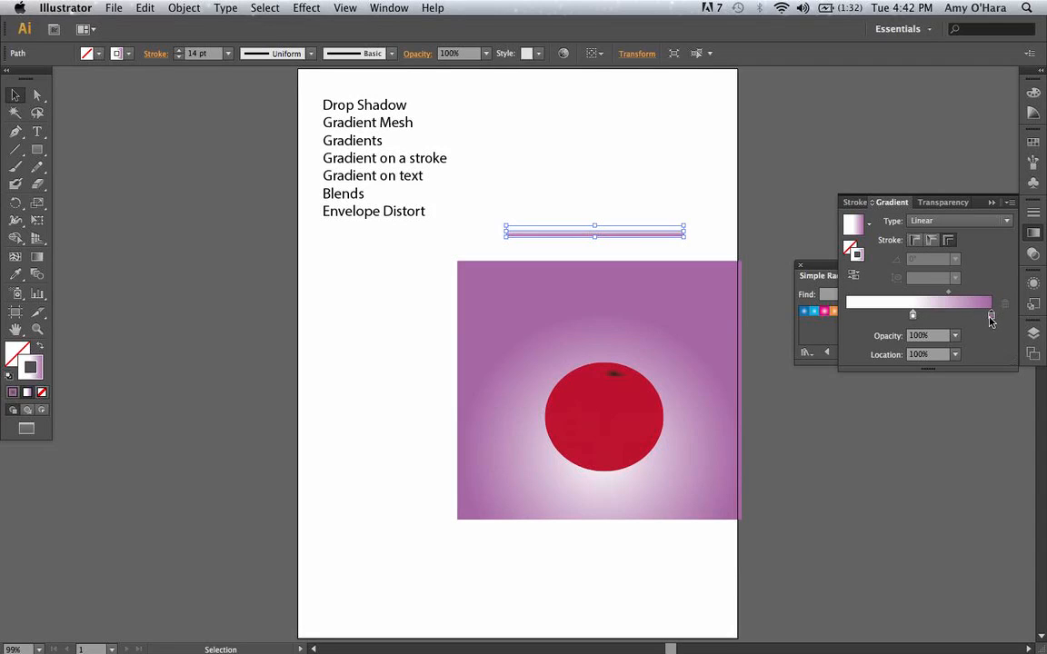
left_click_drag(992, 316, 842, 314)
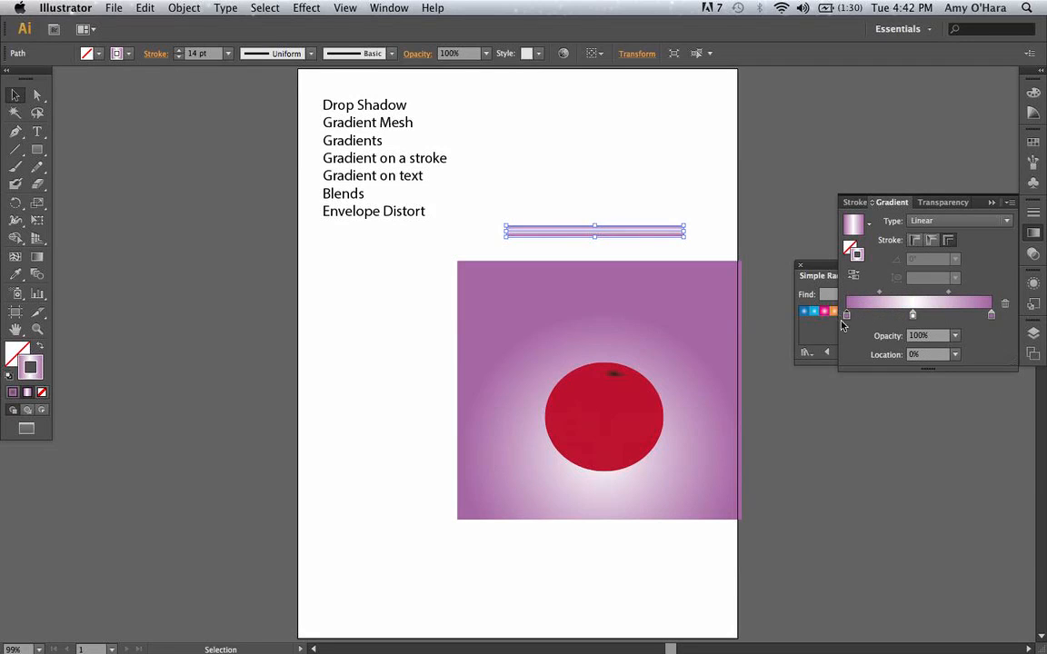
left_click(669, 167)
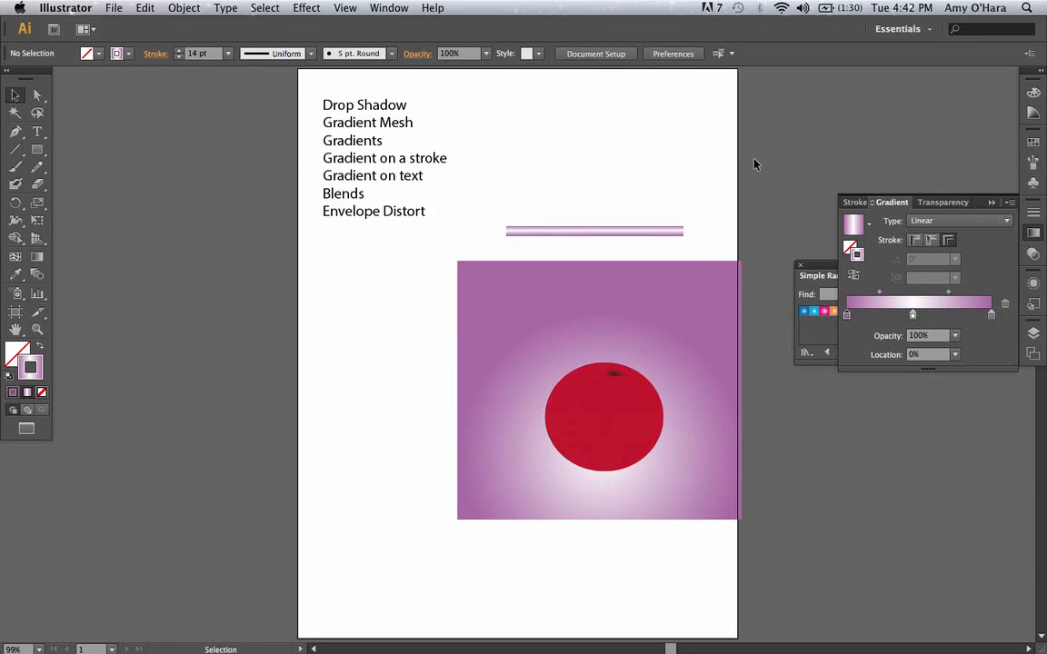
Shift the gradient line slightly left and down above the purple rectangle.
left_click(671, 232)
left_click(716, 232)
left_click(675, 234)
left_click_drag(652, 236, 634, 237)
left_click(711, 220)
Apply Width Profile 4 to the gradient line so its stroke tapers to a point.
left_click(642, 237)
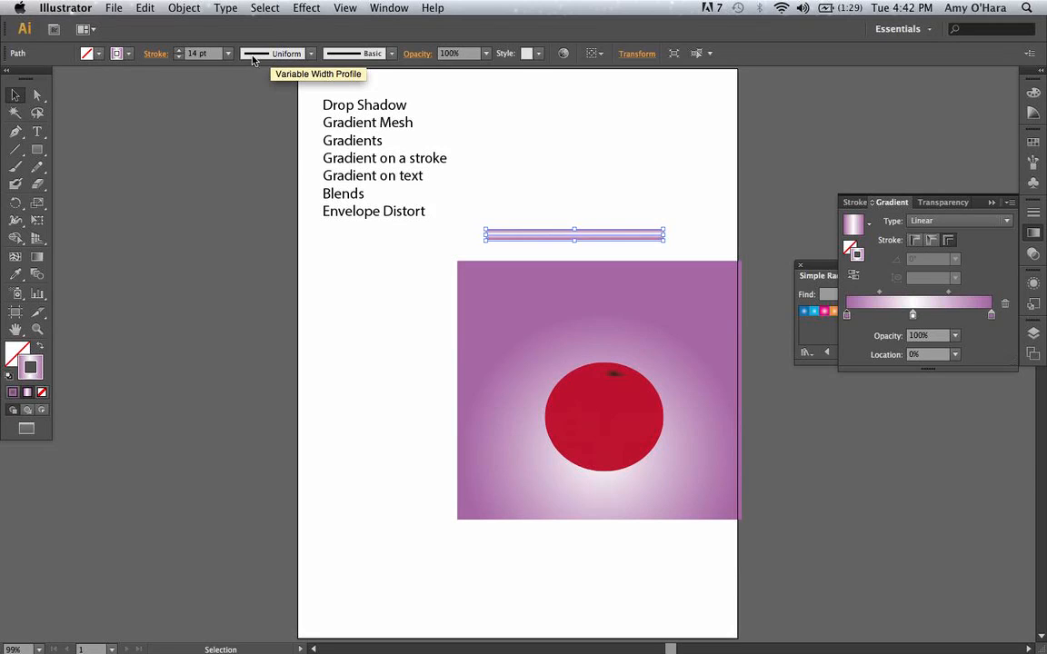
left_click(312, 53)
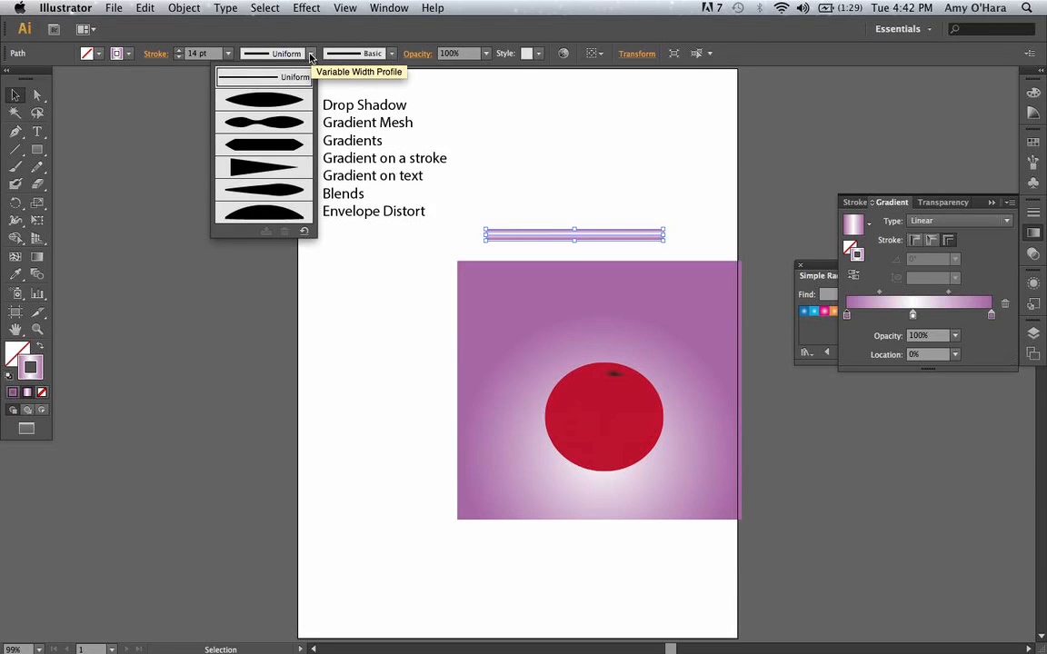
left_click(285, 170)
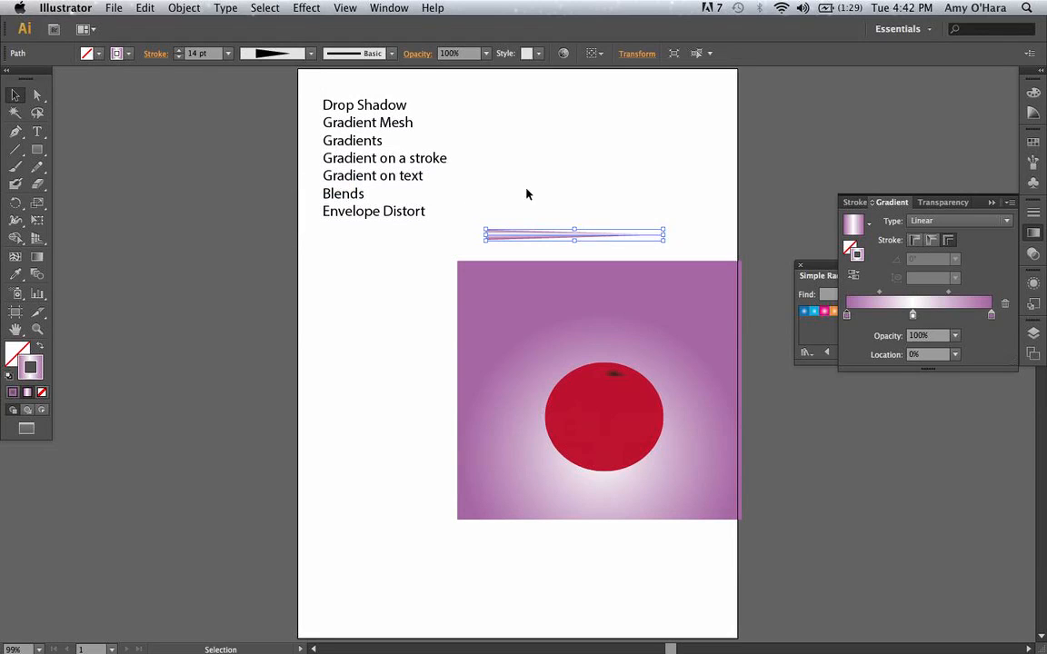
left_click(589, 197)
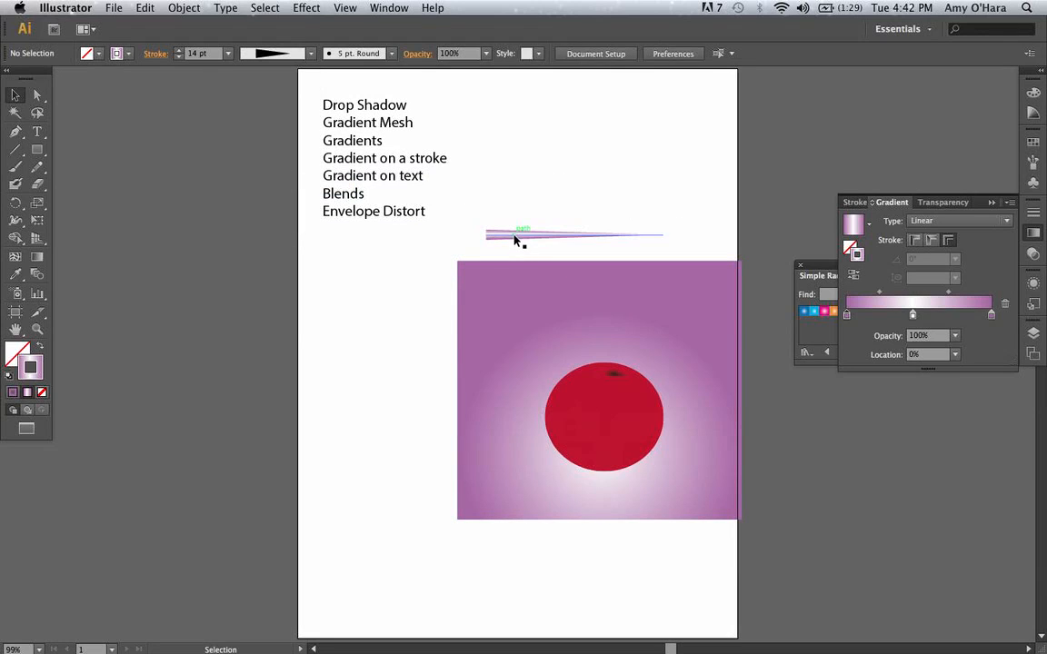
Move the tapered gradient line slightly up and right, leaving more space above the purple rectangle.
mouse_move(518, 238)
left_mouse_down()
mouse_move(340, 273)
mouse_move(558, 224)
left_mouse_up()
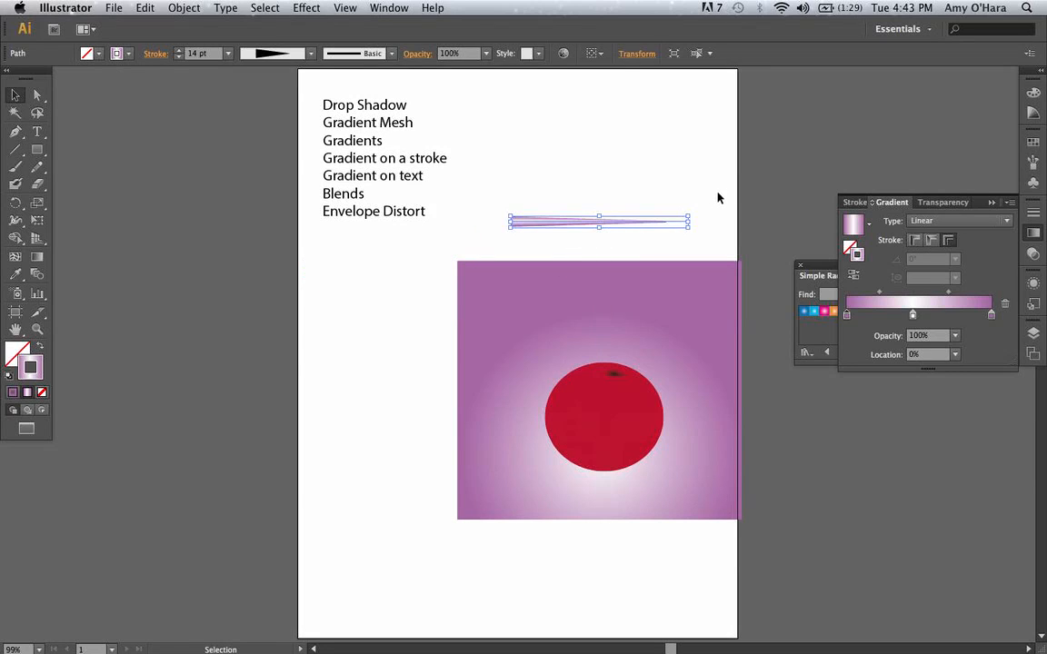
left_click(717, 233)
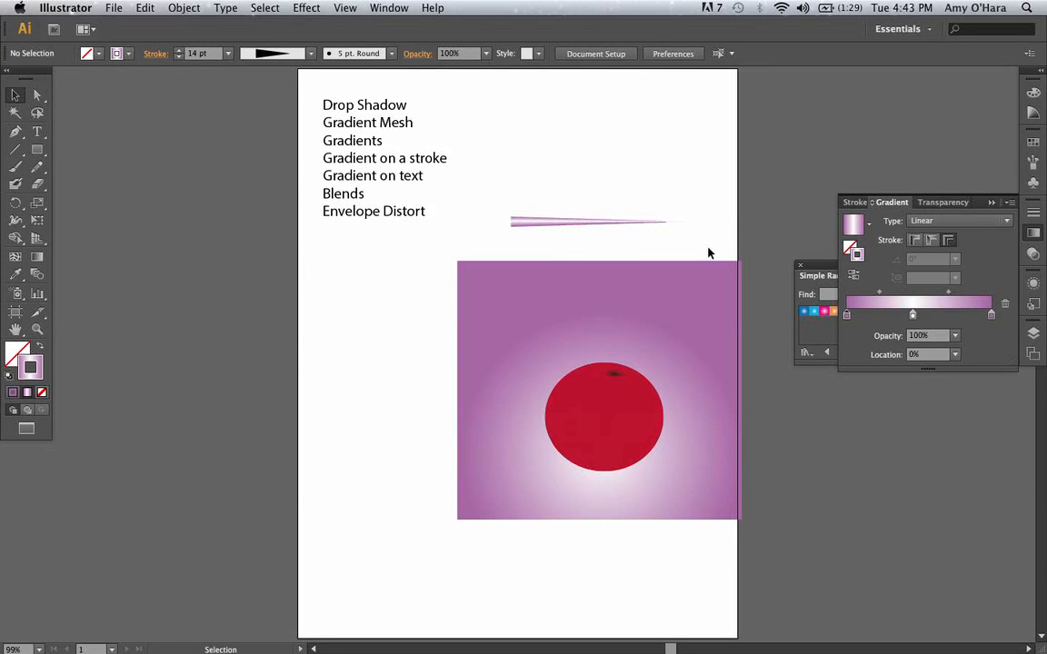
left_click(548, 221)
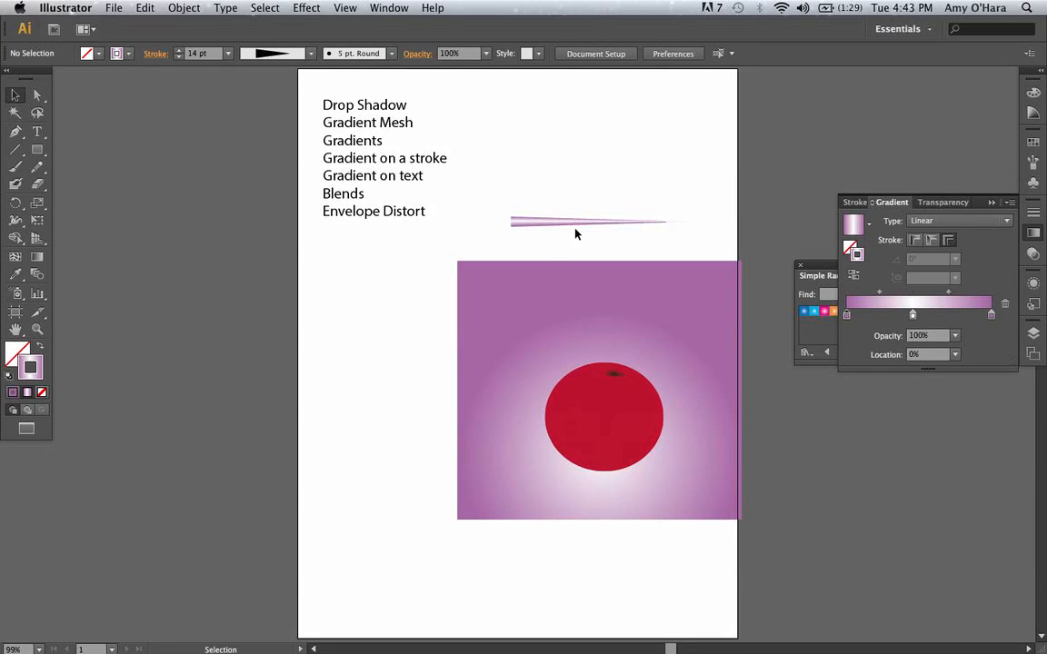